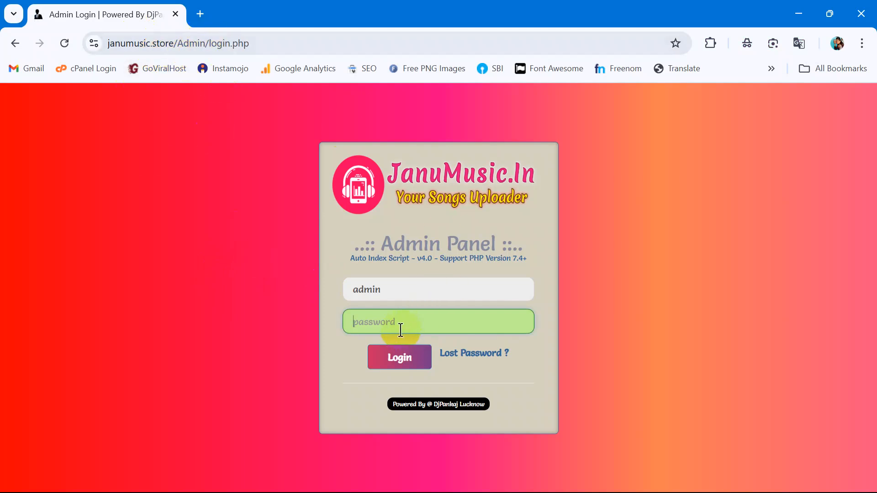
Step: Enter the admin password and log in to the JanuMusic dashboard
type("ad")
left_click(407, 363)
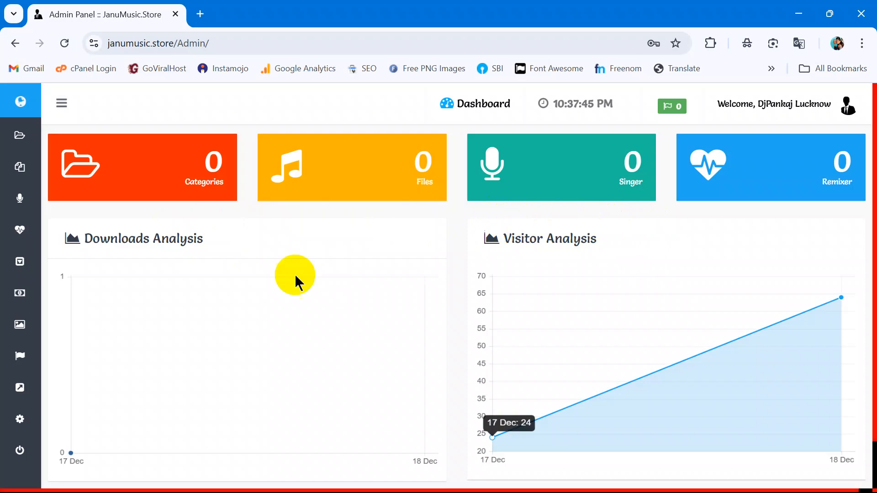
Step: Go to Setting > Backend Setting from the sidebar
mouse_move(29, 402)
left_click(59, 419)
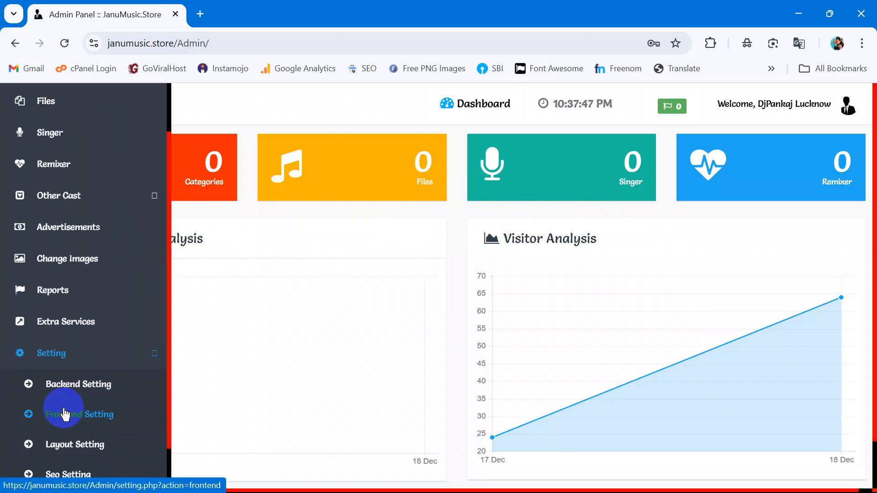
left_click(75, 347)
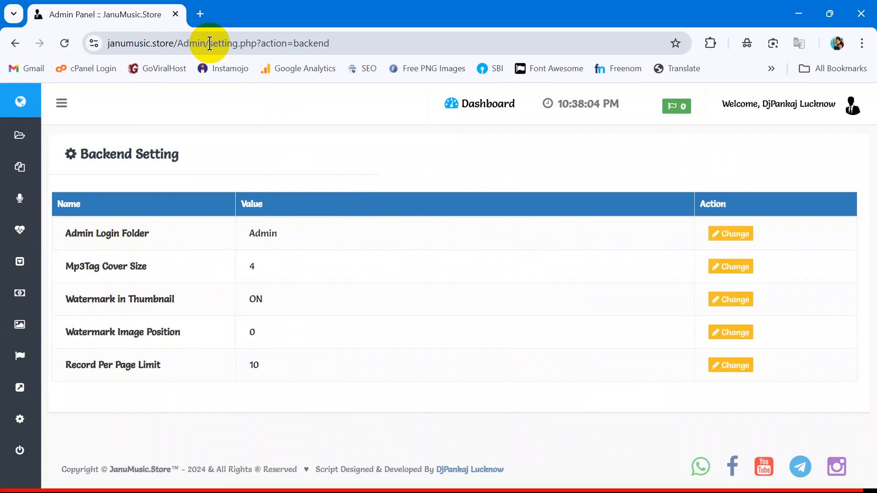
Step: Point out /Admin/ in the site address and open the Admin Login Folder setting for editing
left_click_drag(207, 43, 99, 42)
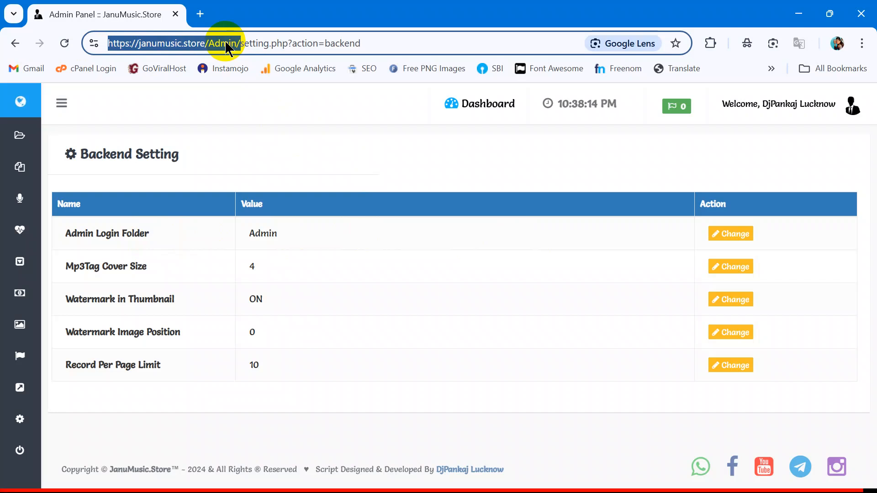
left_click(260, 162)
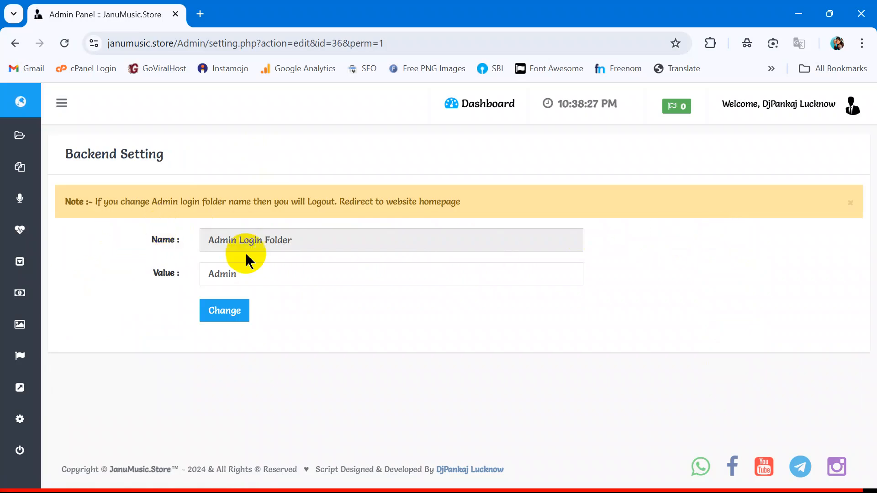
Step: Type login over Admin in the Value field, highlighting the logout and homepage-redirect warning
double_click(216, 274)
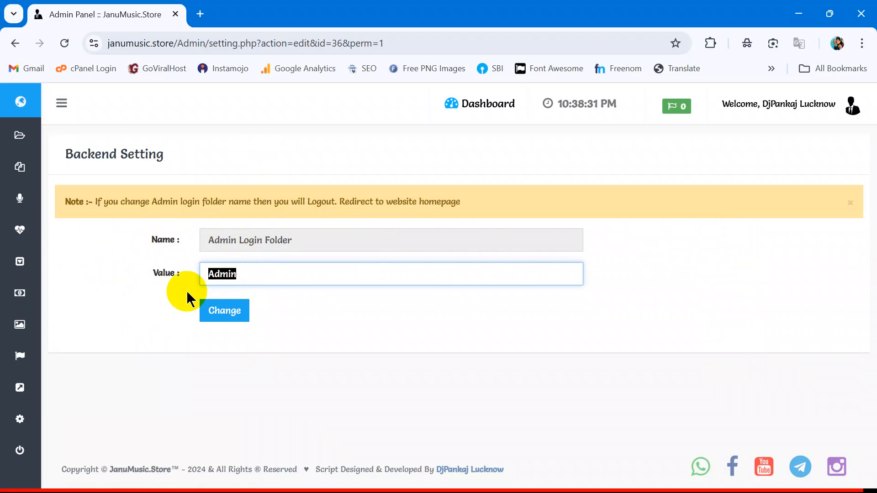
type("log")
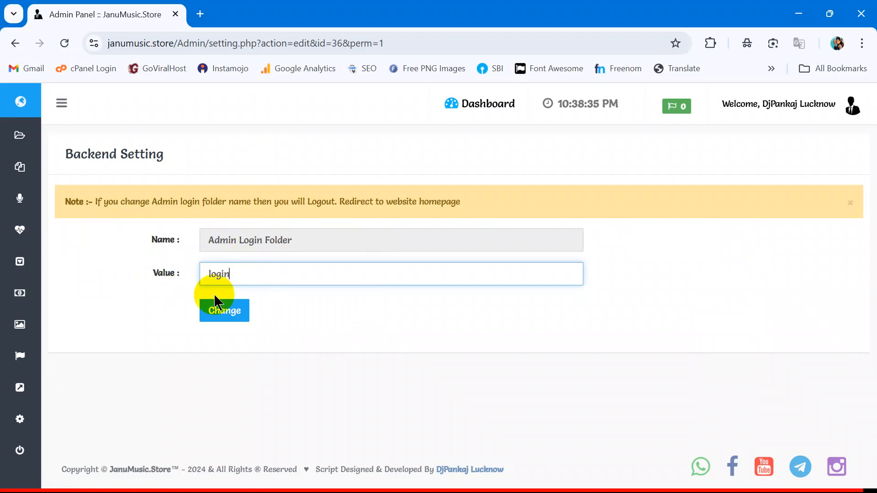
left_click_drag(104, 201, 464, 207)
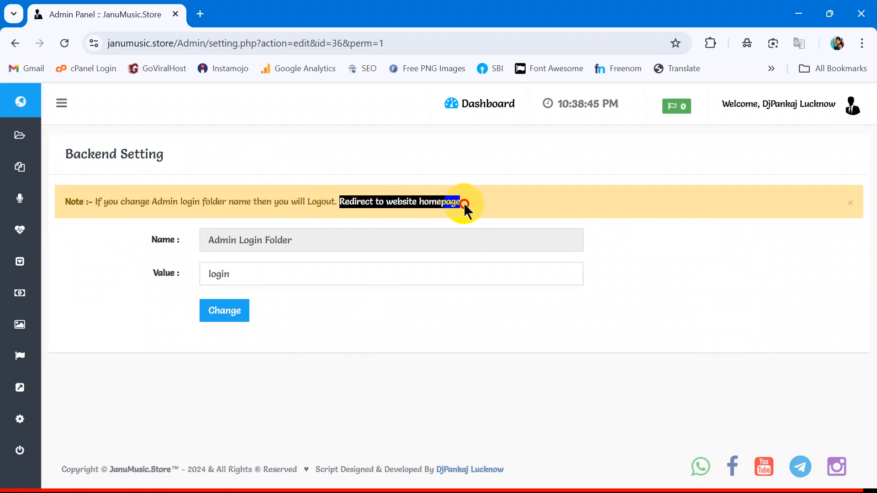
left_click_drag(337, 204, 253, 201)
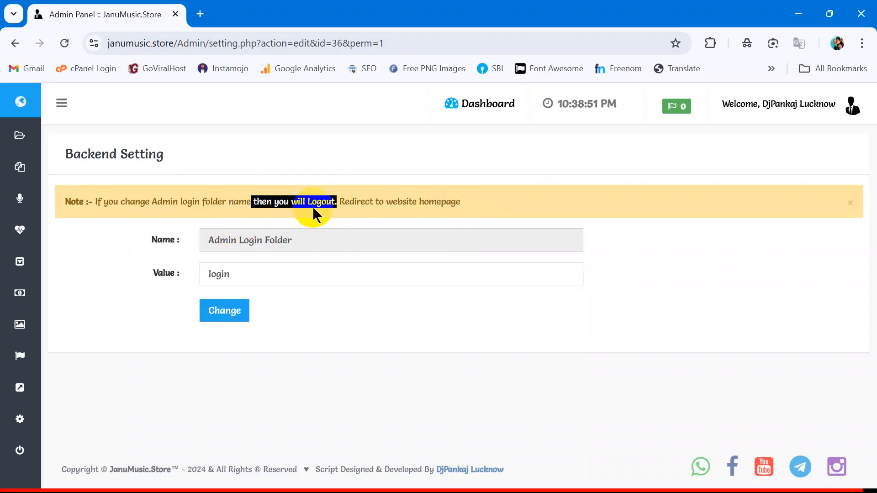
left_click_drag(321, 201, 239, 206)
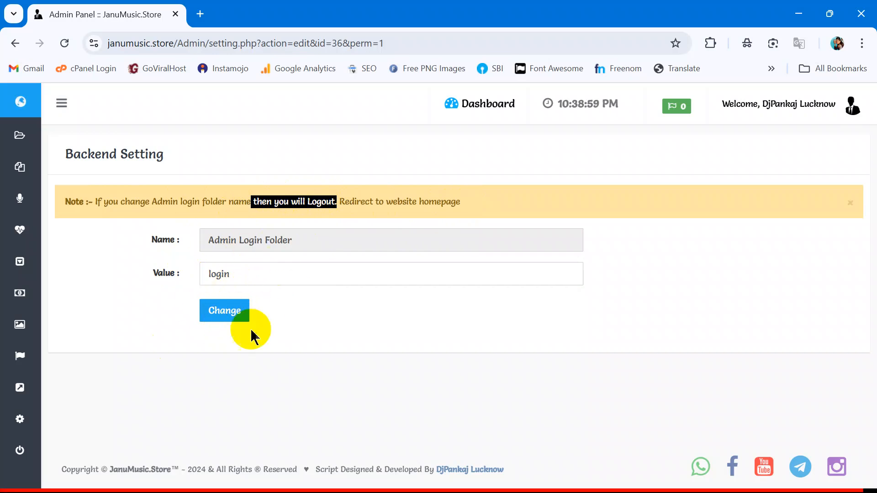
left_click_drag(345, 199, 482, 200)
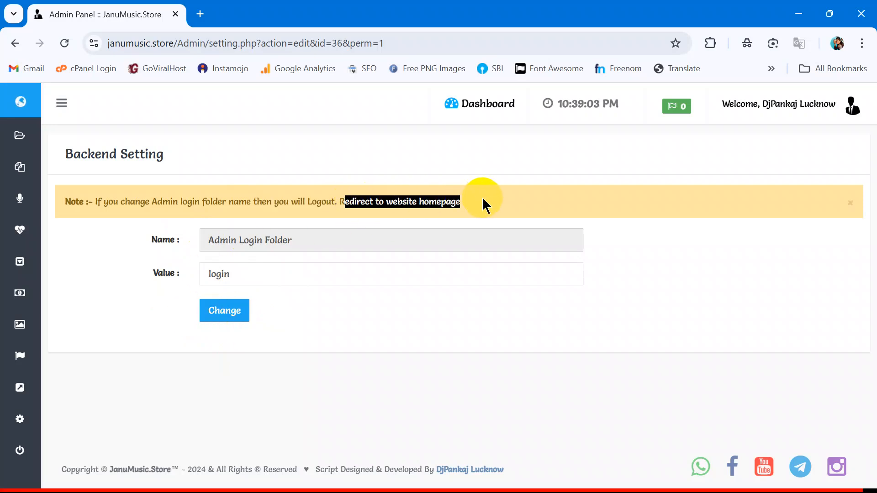
left_click(484, 203)
left_click_drag(249, 274, 123, 288)
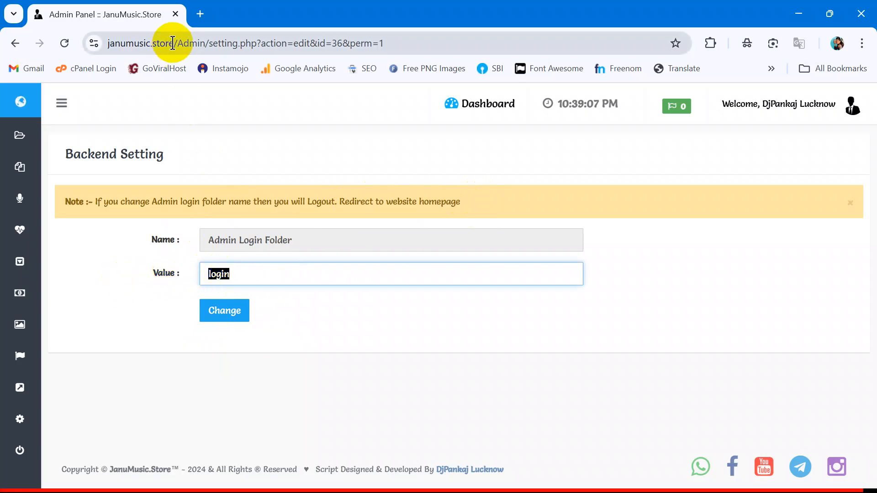
left_click_drag(177, 44, 205, 44)
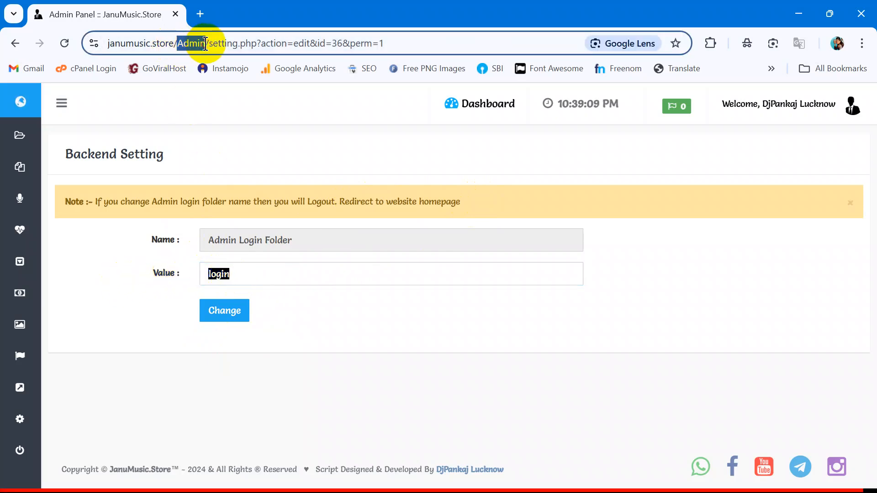
left_click(167, 272)
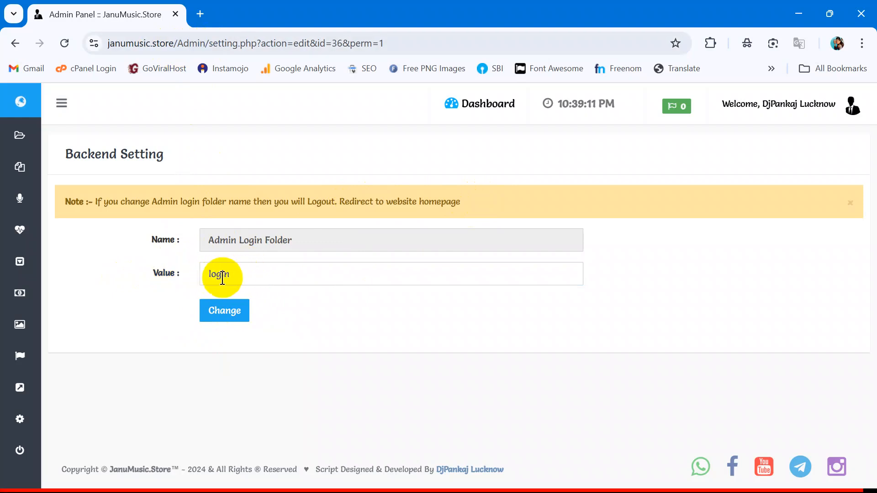
Step: Save login as the admin folder, then try the old janumusic.store/Admin address
left_click(231, 318)
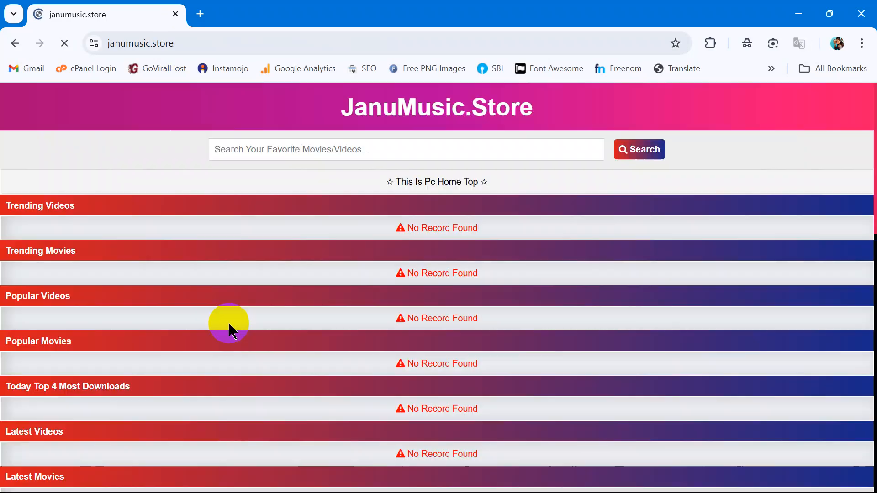
scroll(387, 274, "down", 6)
scroll(379, 303, "up", 6)
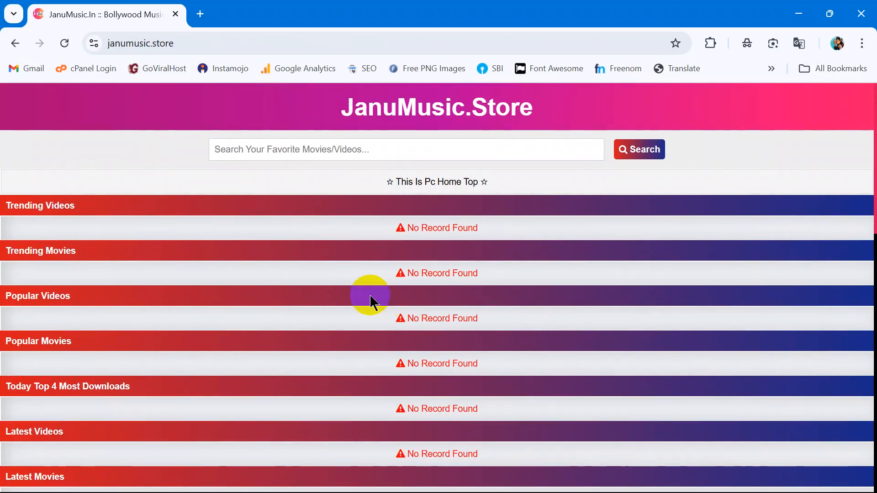
left_click(197, 44)
left_click(197, 44)
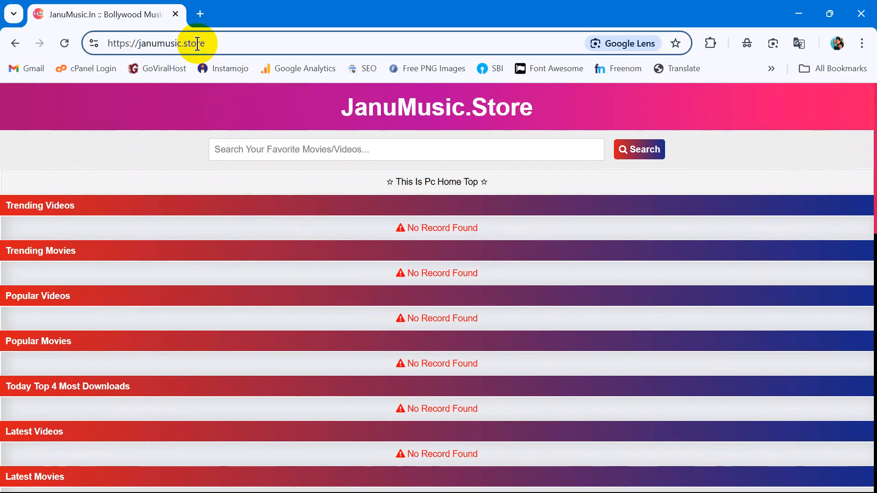
type("/Admin")
key("Return")
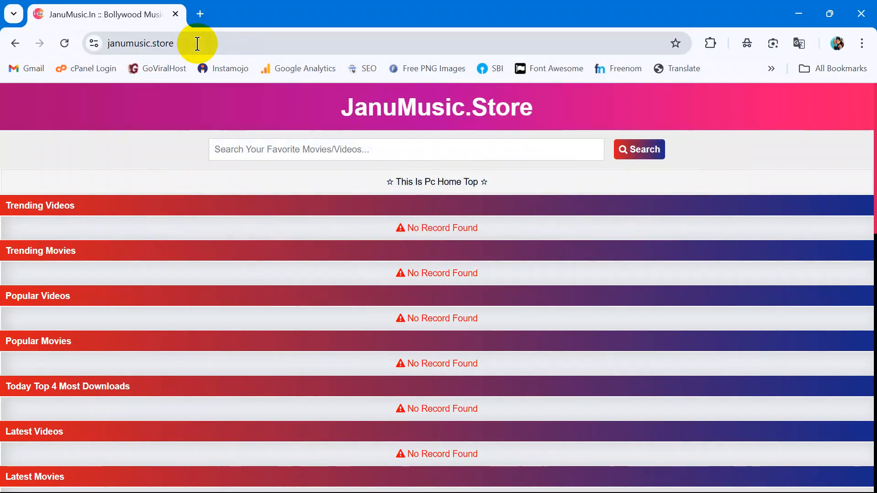
Step: Open janumusic.store/login in the address bar
left_click(197, 44)
key("End")
type("/login")
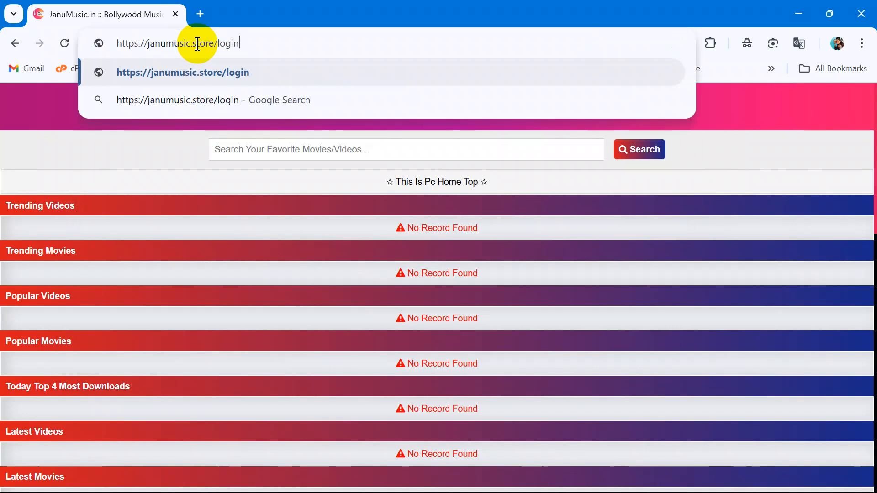
key("Return")
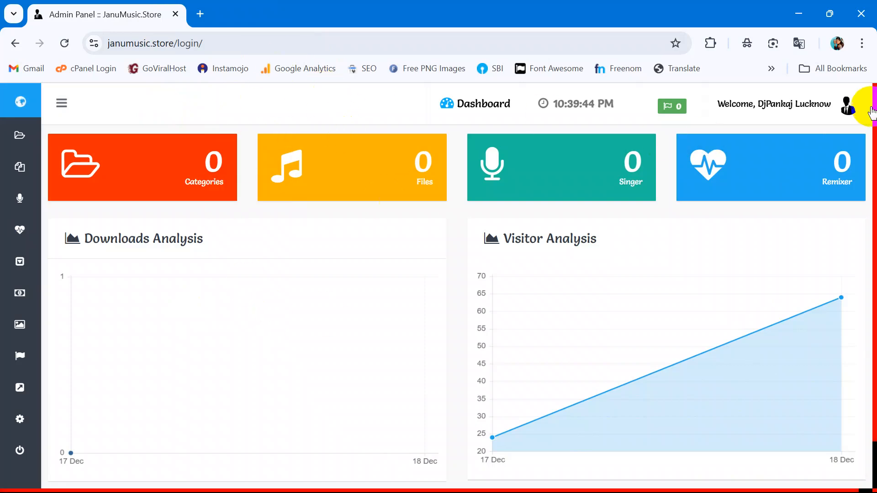
Step: Log out, then sign back in with the admin password at /login/login.php
left_click(847, 104)
left_click(824, 310)
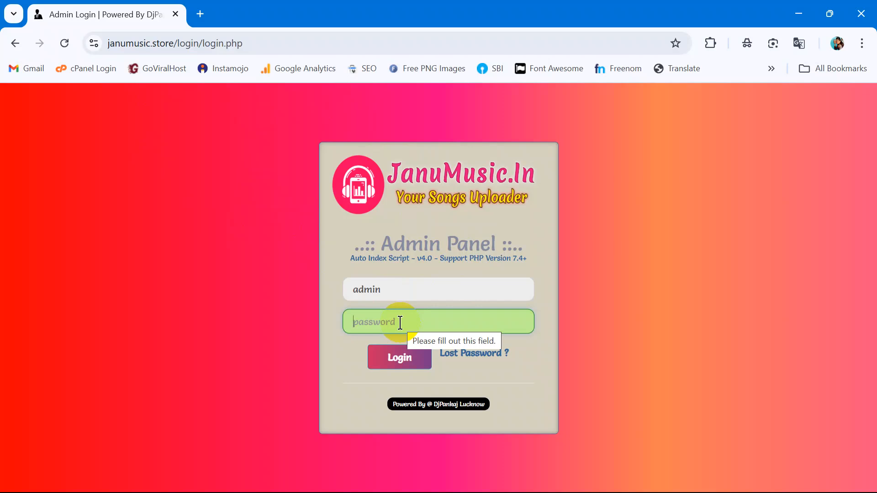
type("ad")
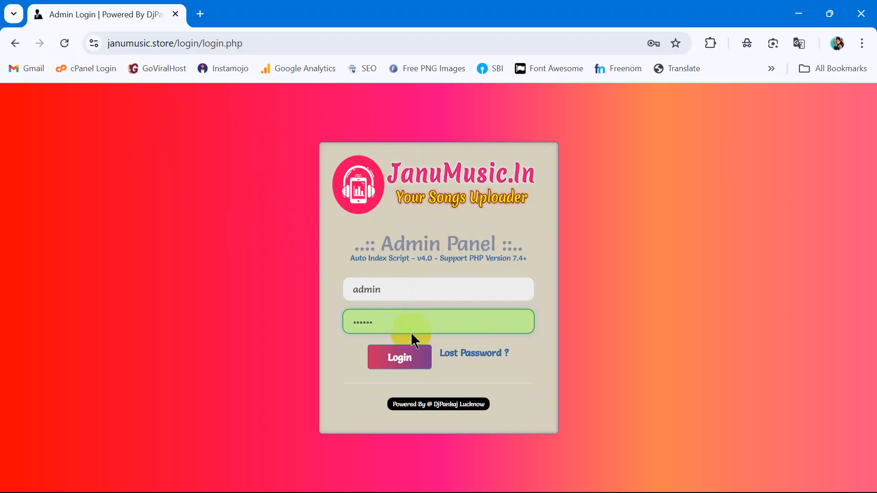
left_click_drag(199, 43, 88, 43)
left_click(368, 371)
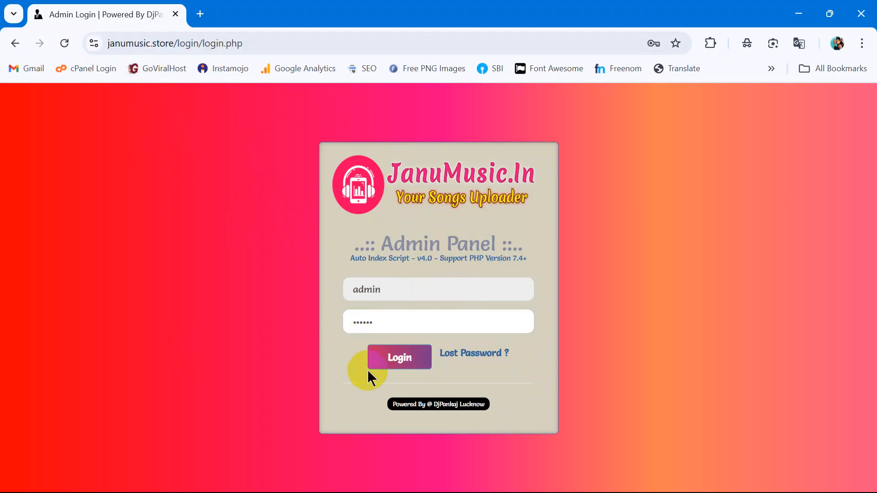
left_click(397, 363)
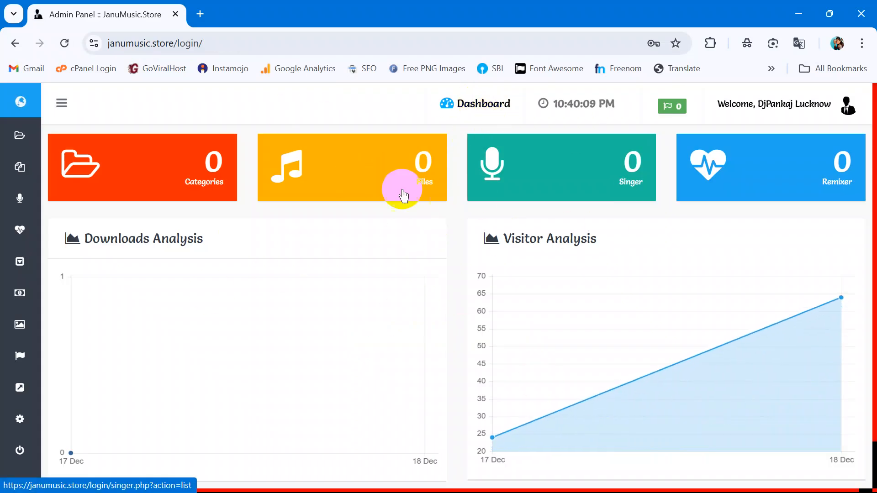
Step: Return to Backend Setting through the sidebar Setting menu
mouse_move(6, 356)
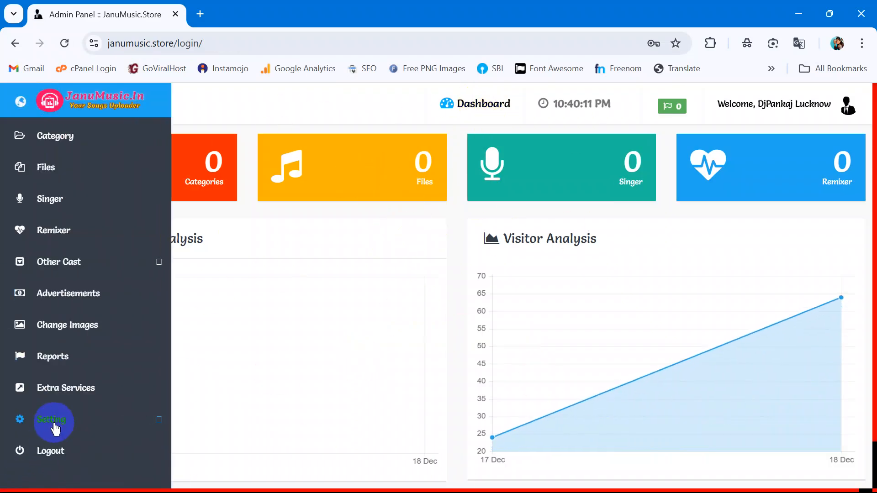
left_click(64, 419)
left_click(91, 454)
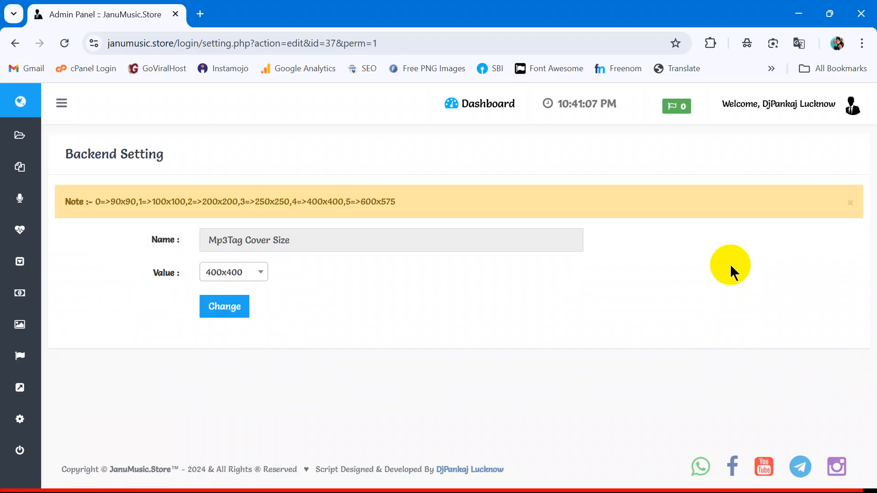
Step: Choose 400x400 as the Mp3Tag Cover Size and save it
left_click(250, 273)
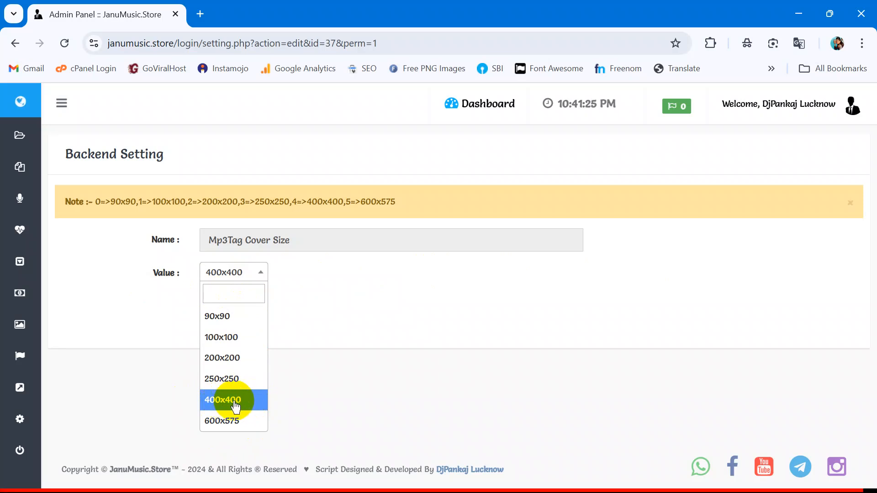
left_click(285, 391)
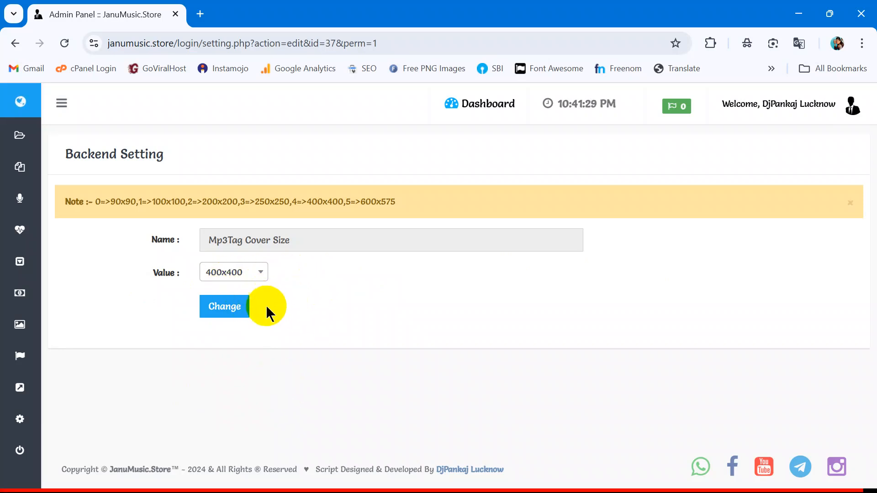
left_click(15, 44)
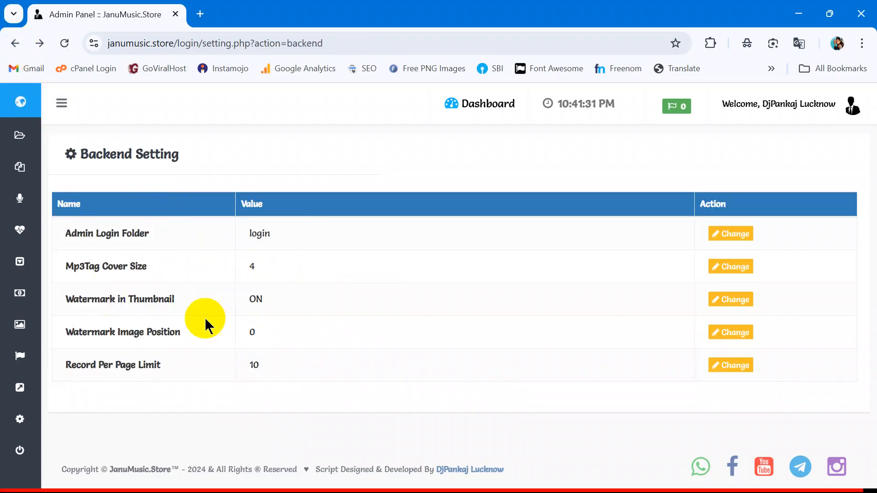
Step: Confirm Watermark in Thumbnail stays ON and go back to the settings list
left_click_drag(67, 295, 176, 300)
left_click(173, 299)
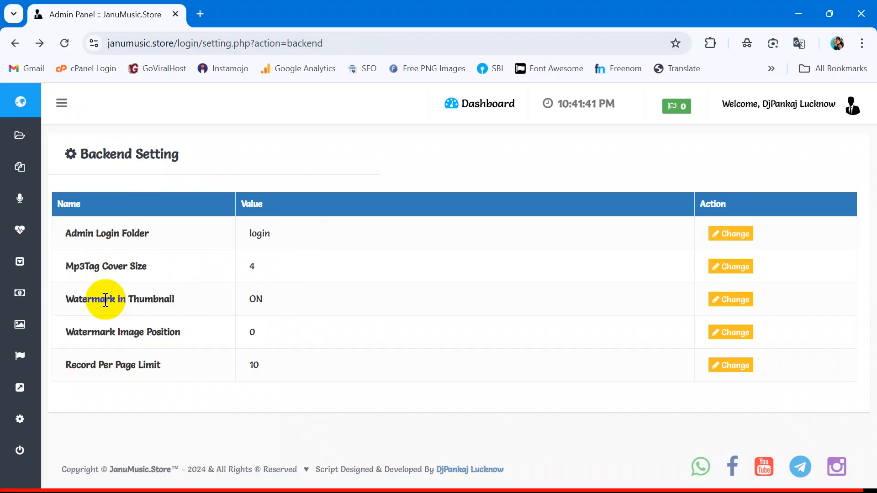
left_click(730, 299)
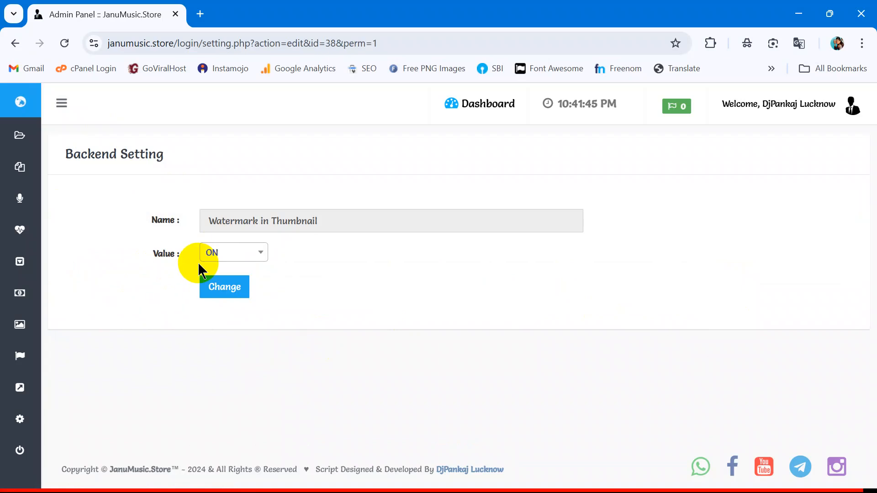
left_click(238, 254)
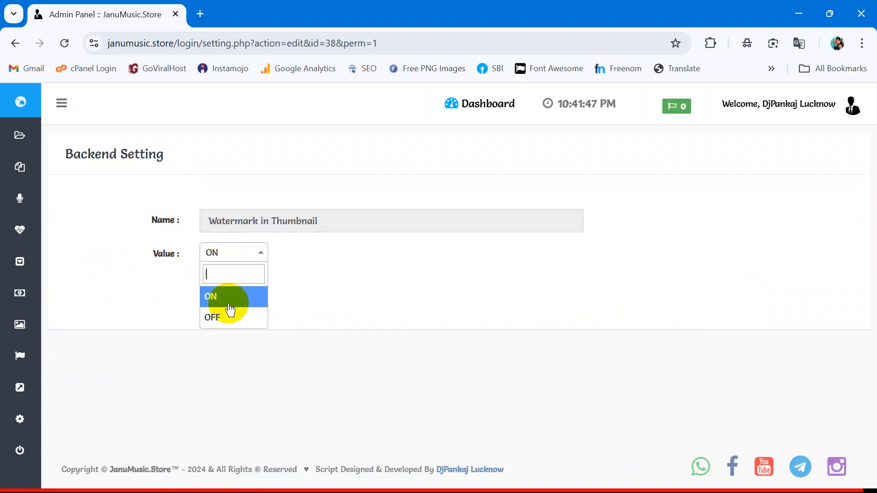
left_click(166, 264)
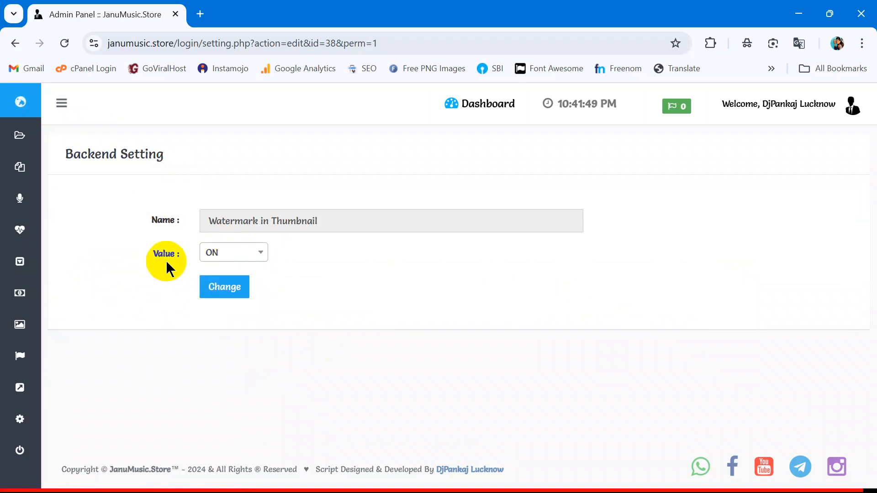
left_click(15, 43)
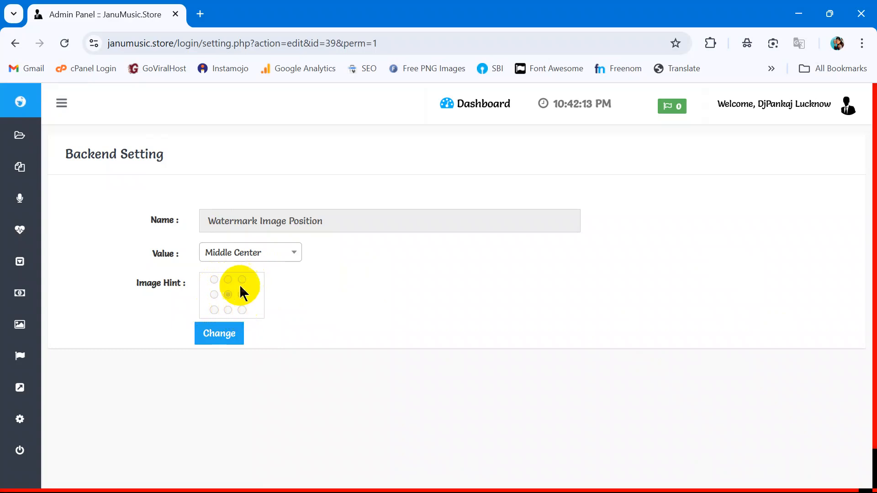
Step: Browse the watermark position choices, leaving Middle Center selected for now
left_click(258, 258)
scroll(252, 329, "down", 2)
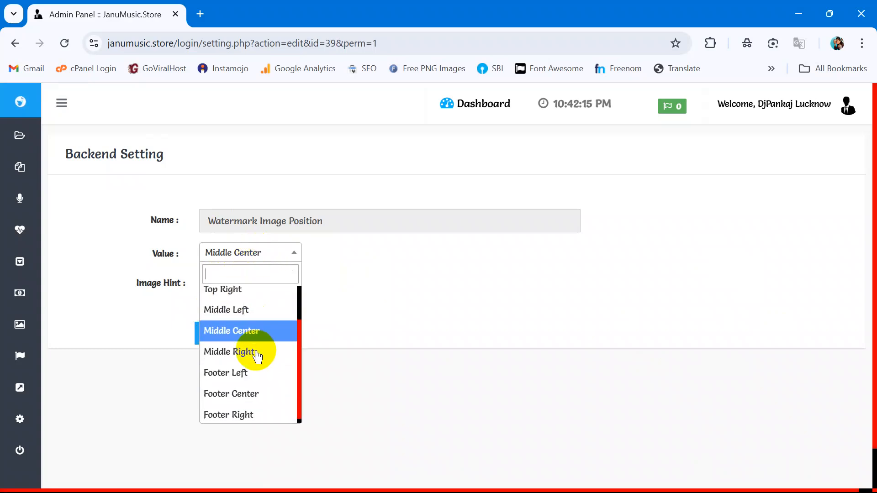
scroll(246, 319, "up", 2)
left_click(152, 302)
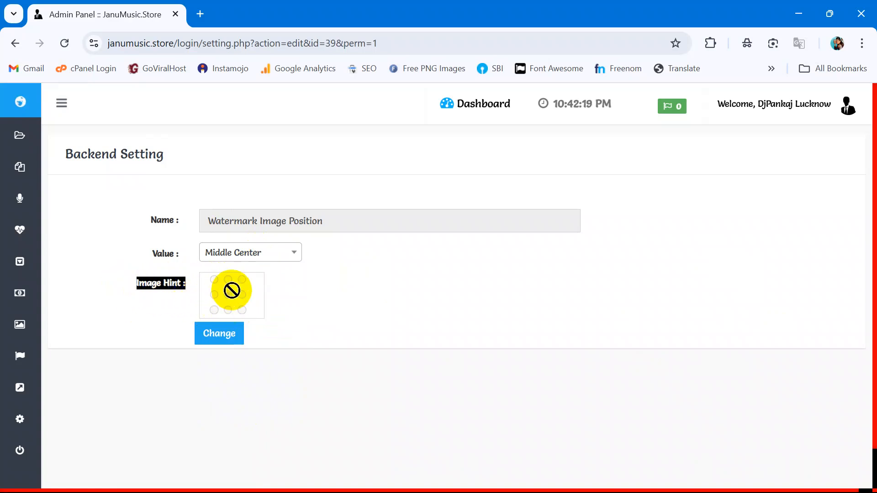
left_click(238, 311)
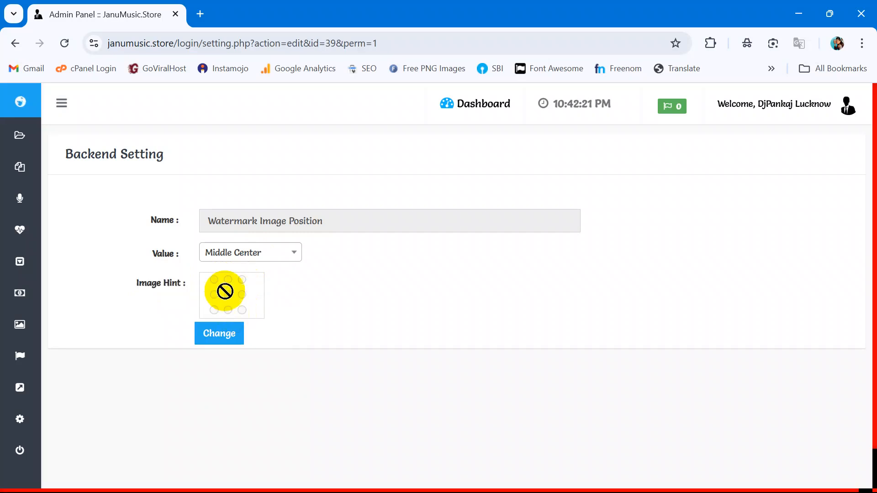
left_click_drag(225, 291, 232, 279)
left_click(239, 258)
scroll(257, 385, "down", 2)
scroll(261, 320, "up", 2)
scroll(260, 391, "down", 2)
scroll(261, 323, "up", 2)
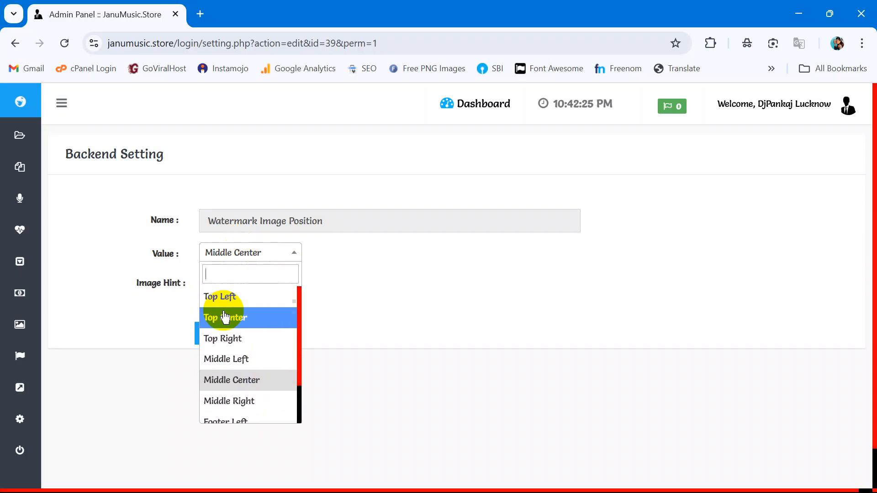
left_click(142, 314)
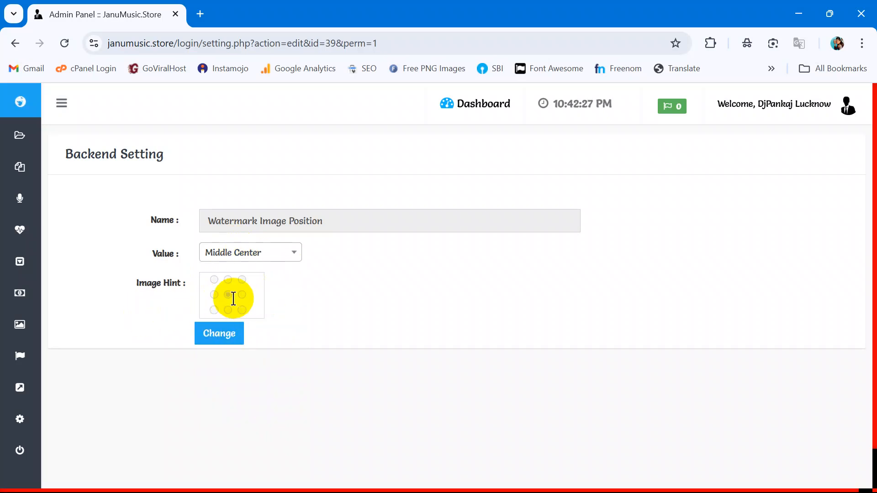
Step: Select Footer Center as the watermark position and save it
left_click(253, 259)
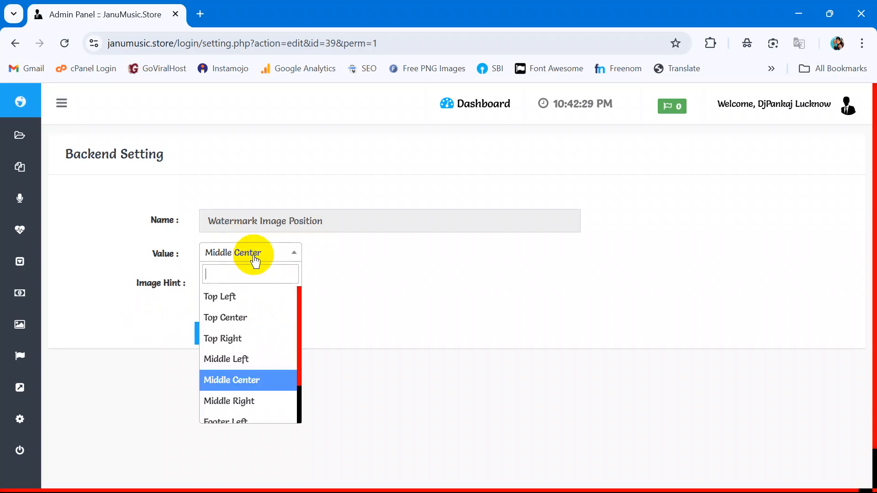
scroll(243, 359, "down", 2)
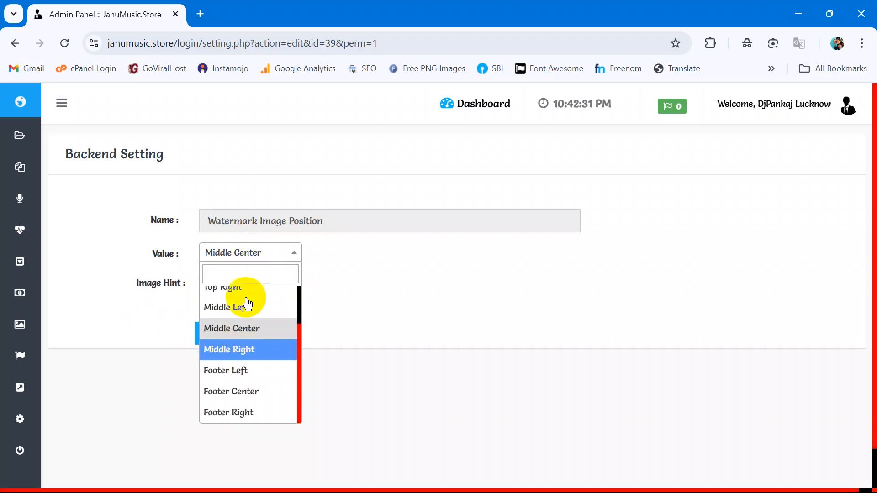
left_click(240, 393)
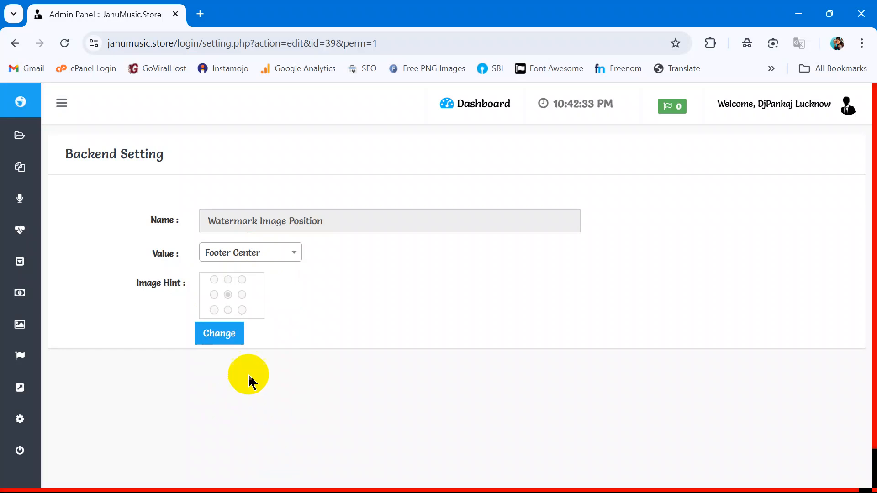
left_click(220, 335)
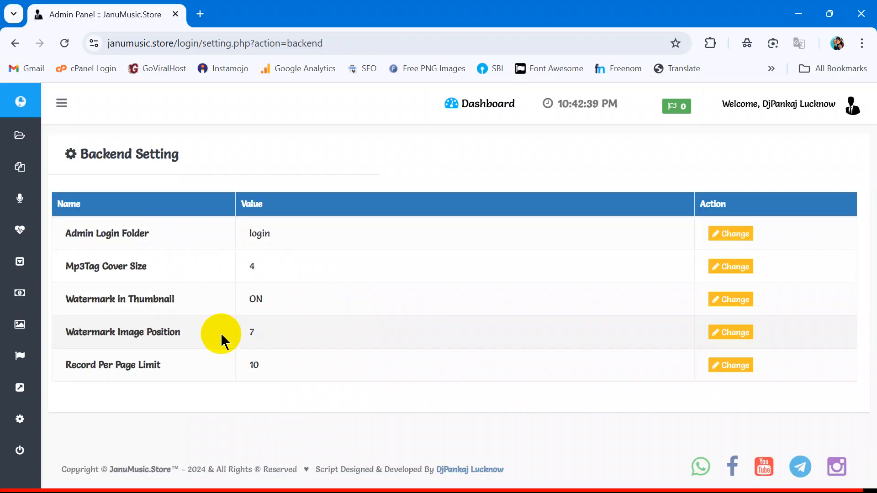
Step: Recheck Watermark Image Position is Footer Center, then open Record Per Page Limit (10) for editing
left_click_drag(83, 332, 168, 336)
left_click(736, 333)
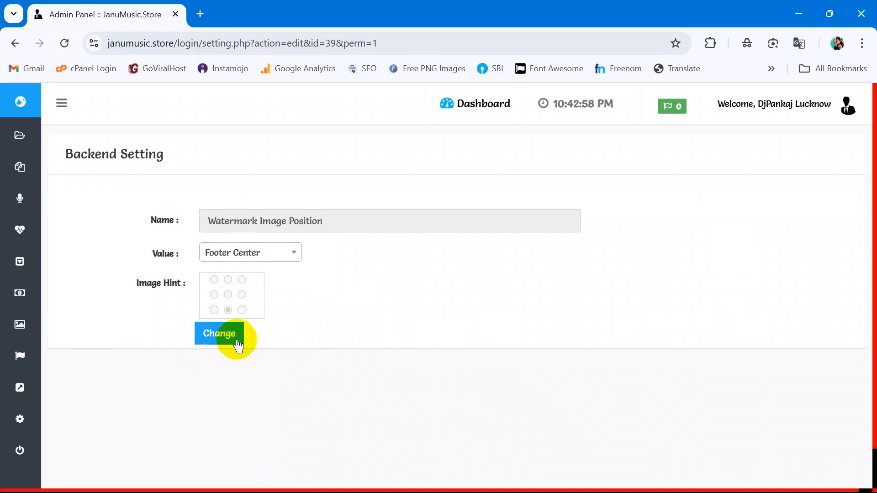
left_click(232, 264)
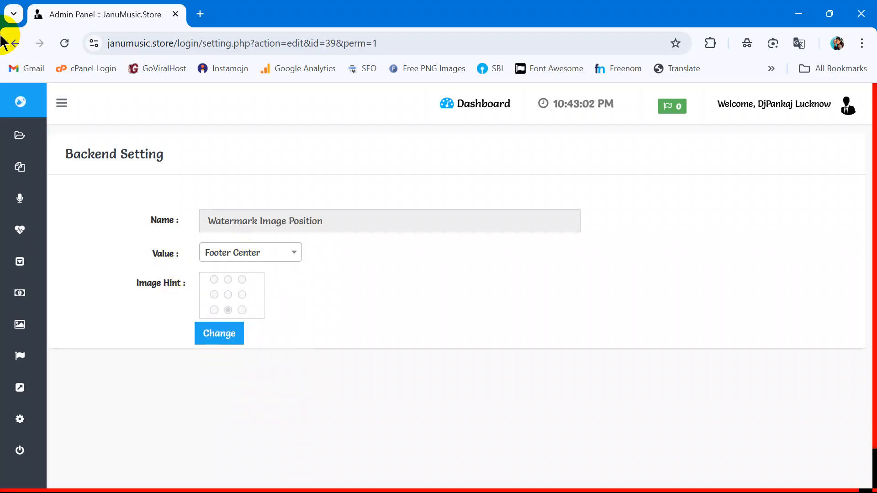
left_click(15, 43)
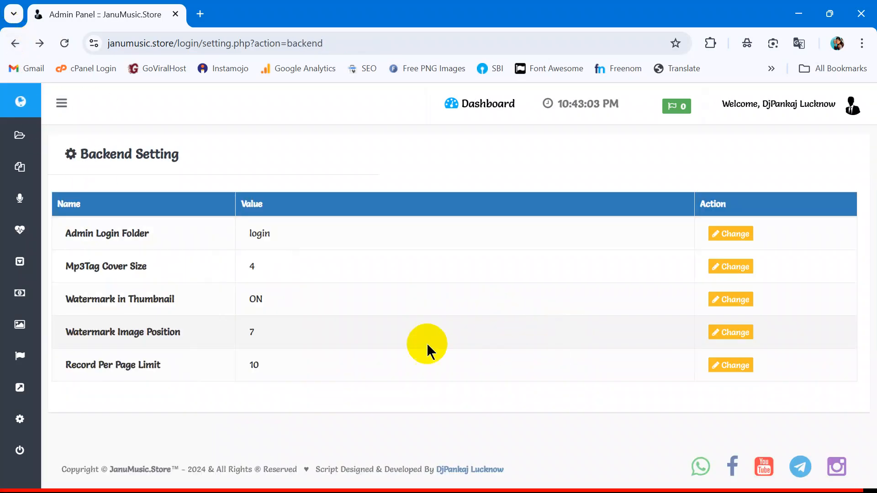
left_click_drag(70, 364, 155, 363)
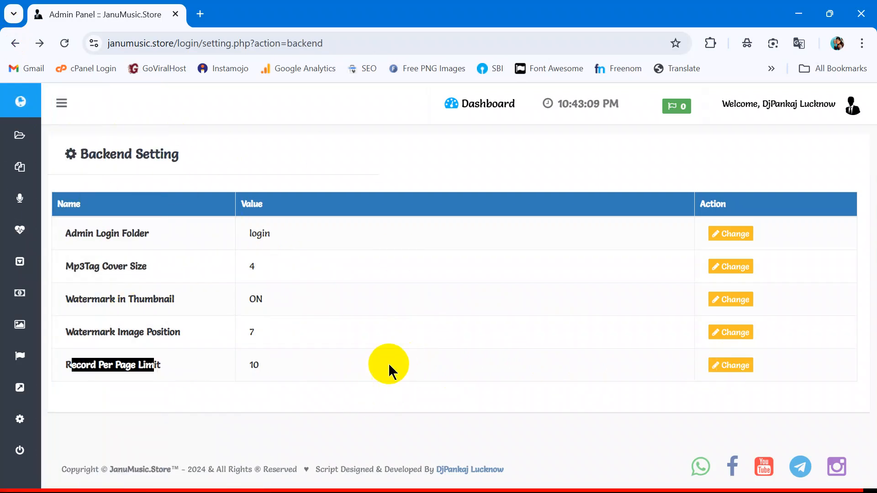
left_click(730, 366)
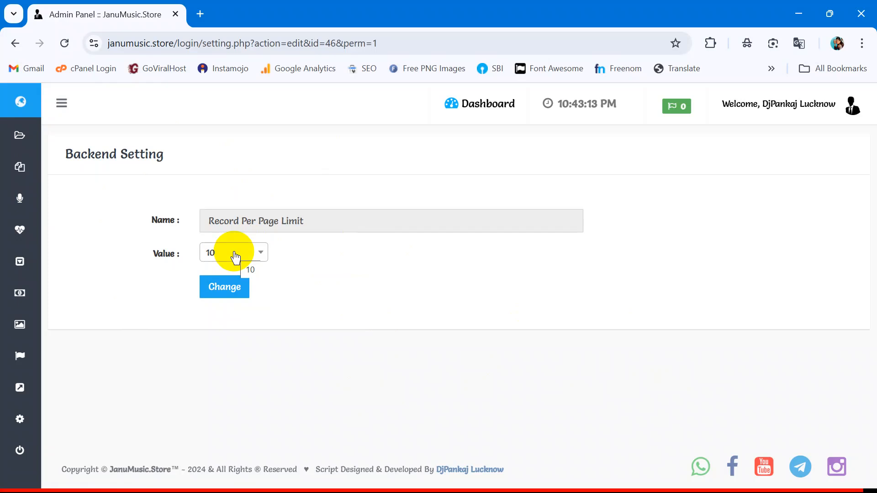
Step: Open the Frontend Setting table from the Setting menu and scroll to its per-page limits
mouse_move(20, 294)
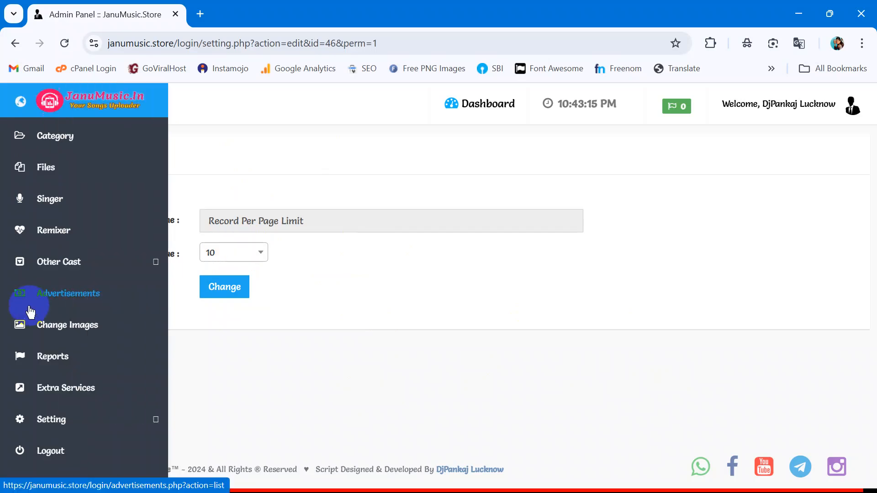
left_click(81, 427)
scroll(83, 434, "down", 4)
left_click(59, 375)
scroll(328, 263, "down", 2)
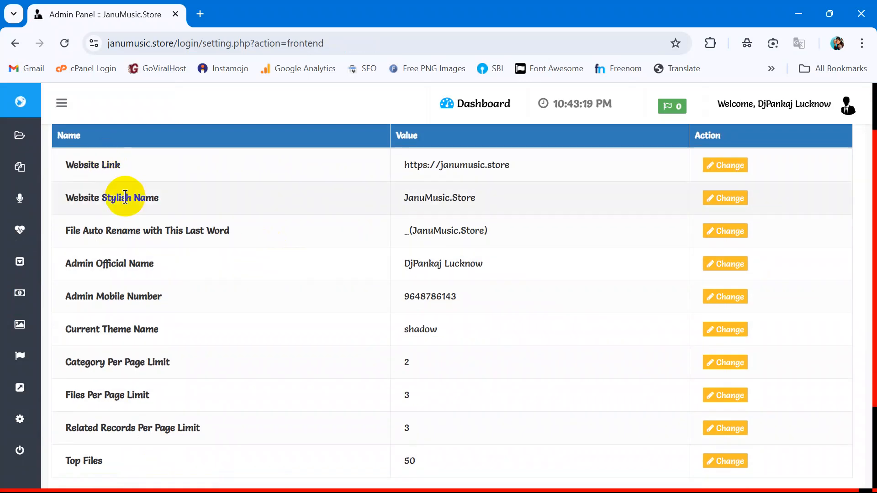
scroll(328, 278, "down", 3)
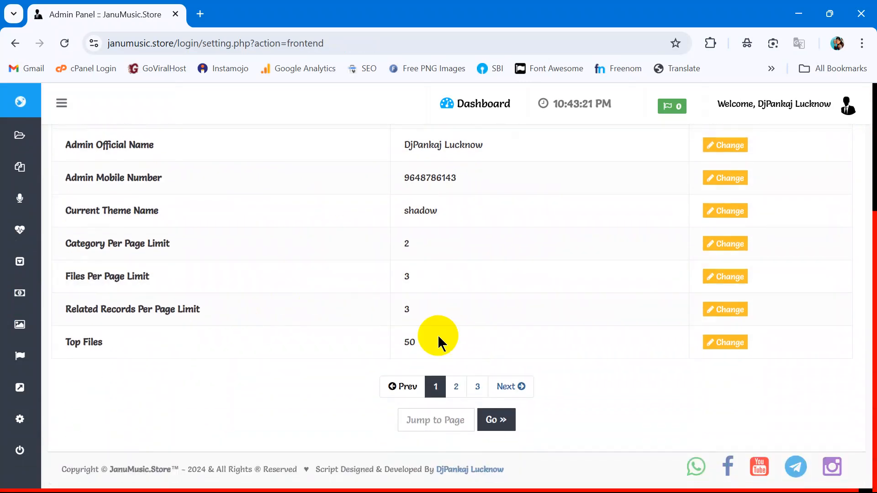
scroll(297, 337, "up", 5)
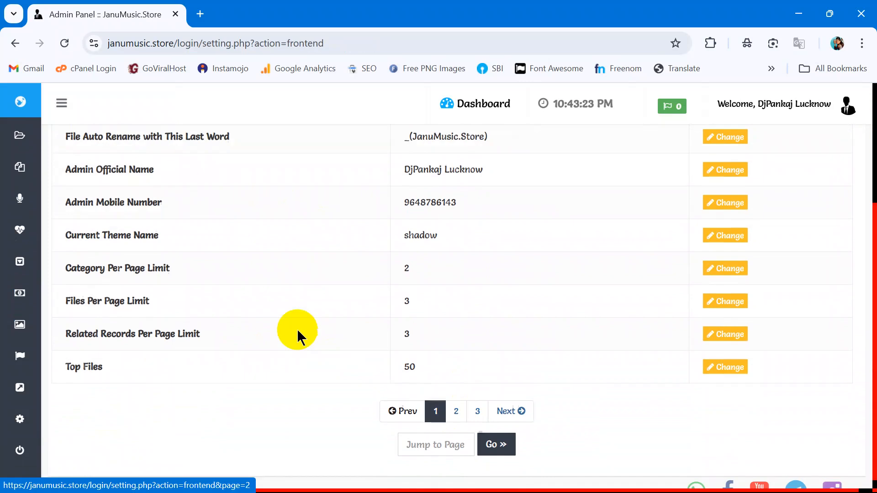
scroll(435, 328, "down", 4)
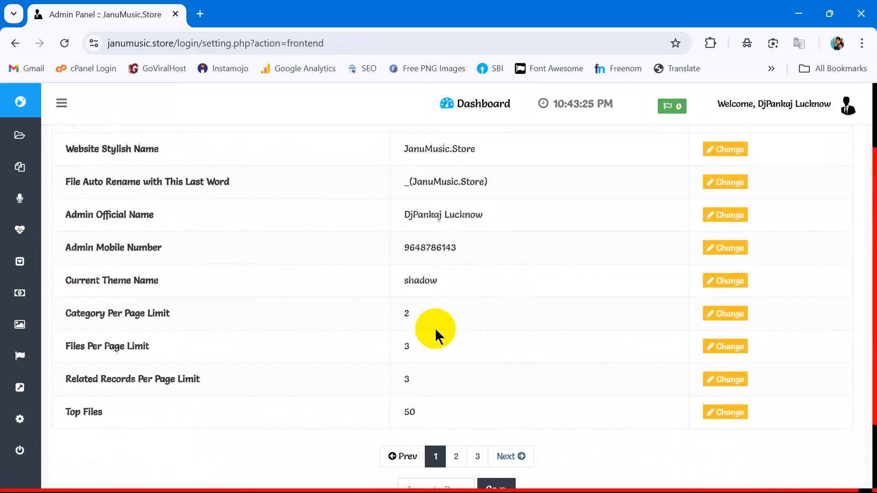
Step: Highlight the Related Records Per Page Limit (value 3) and Files Per Page Limit labels
left_click_drag(76, 309, 202, 313)
left_click_drag(424, 306, 395, 307)
left_click_drag(87, 273, 201, 290)
left_click_drag(423, 277, 402, 277)
Step: Highlight the word Frontend in the page title a few times
scroll(274, 255, "up", 4)
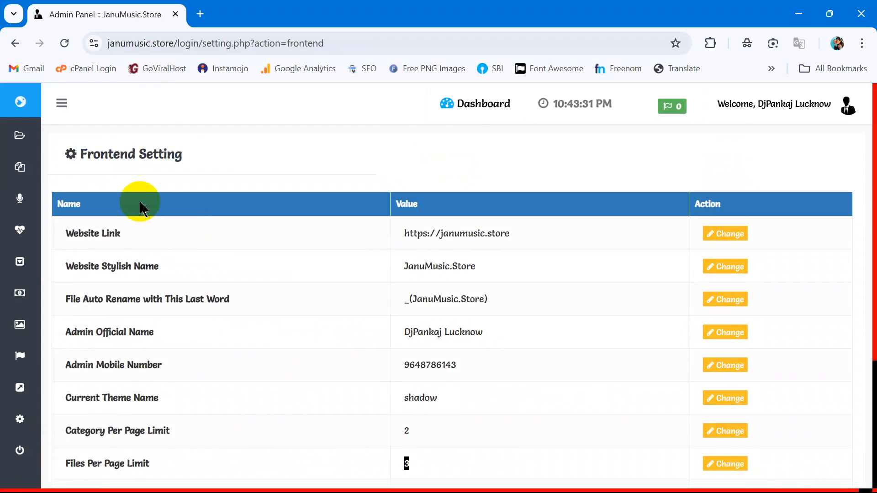
left_click(90, 155)
left_click_drag(90, 155, 137, 158)
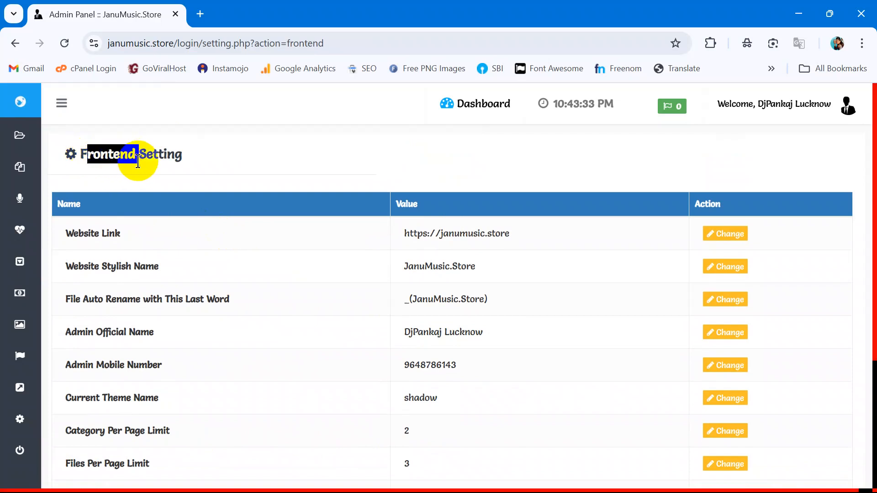
left_click(136, 153)
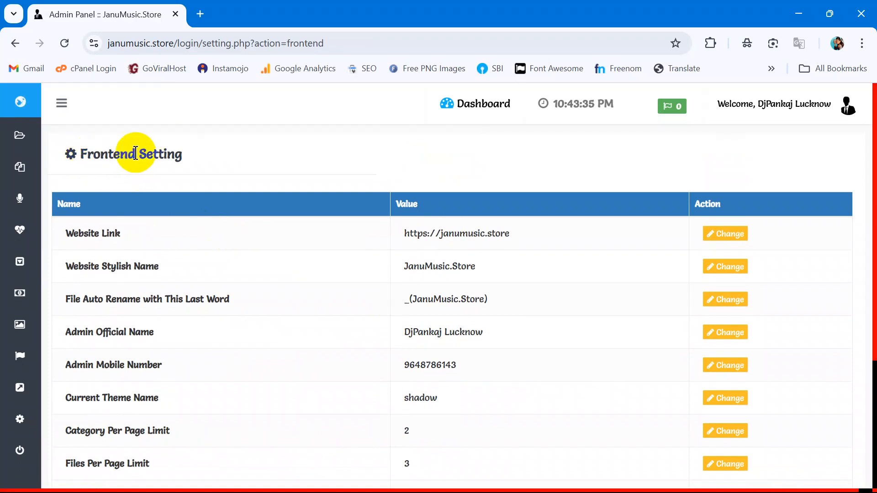
left_click_drag(136, 154, 82, 154)
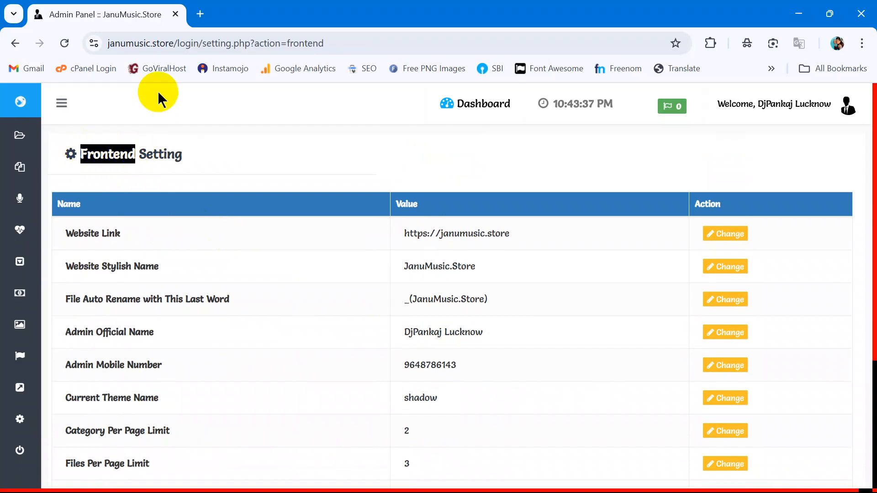
left_click(179, 154)
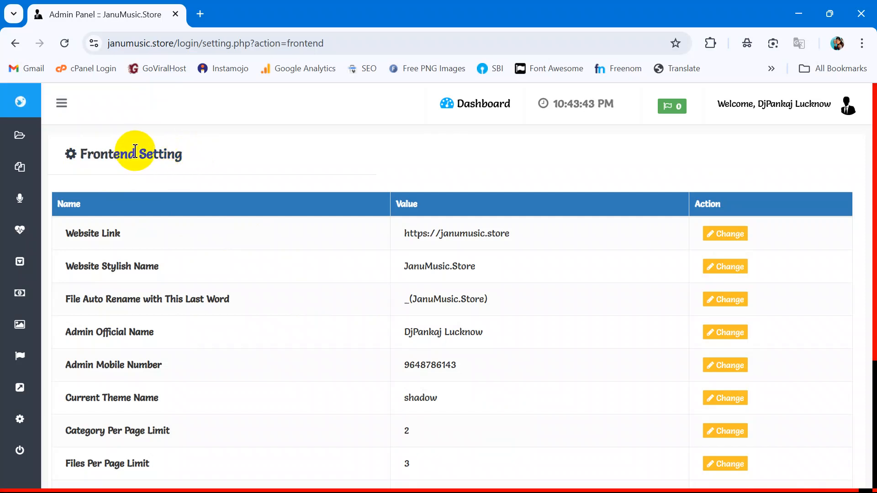
left_click_drag(133, 155, 89, 156)
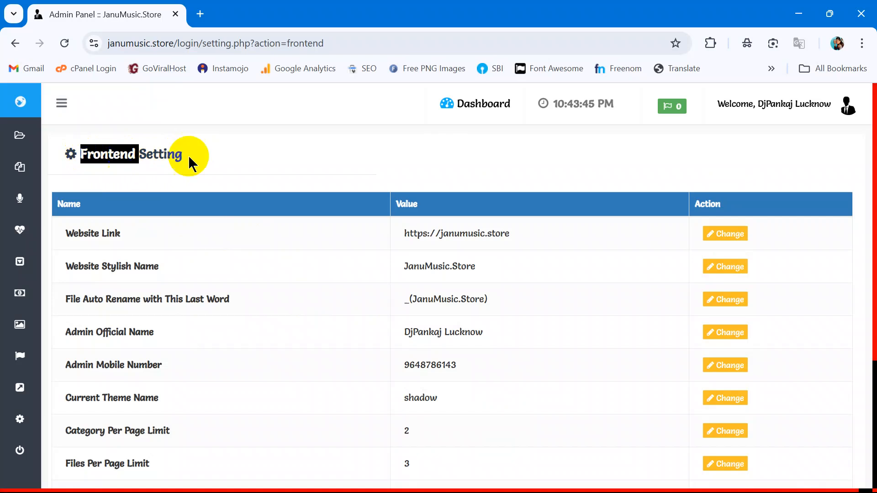
left_click(204, 158)
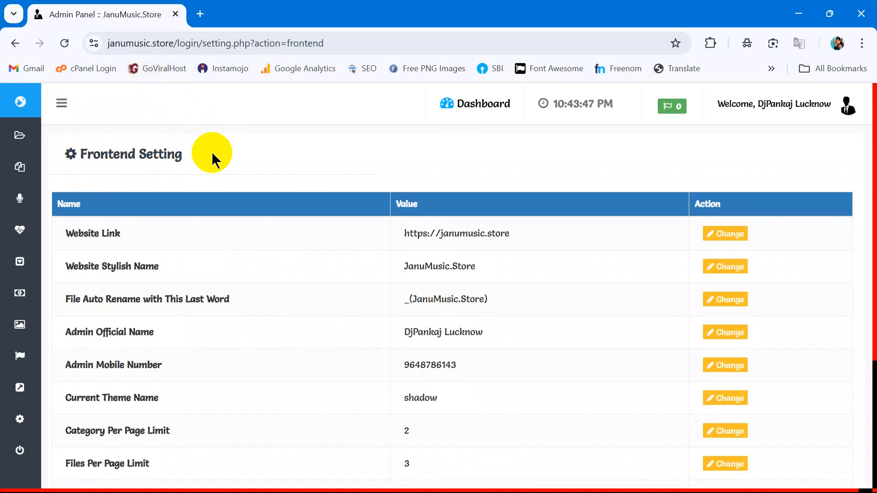
Step: Re-highlight the Files Per Page Limit label, then open the Extra Services pages list
scroll(343, 245, "down", 4)
left_click_drag(66, 277, 148, 276)
left_click(392, 274)
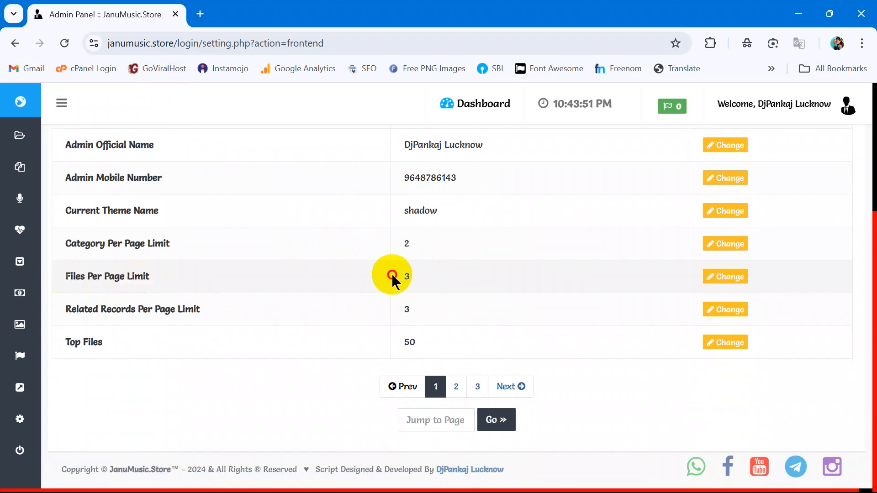
mouse_move(19, 292)
left_click(73, 390)
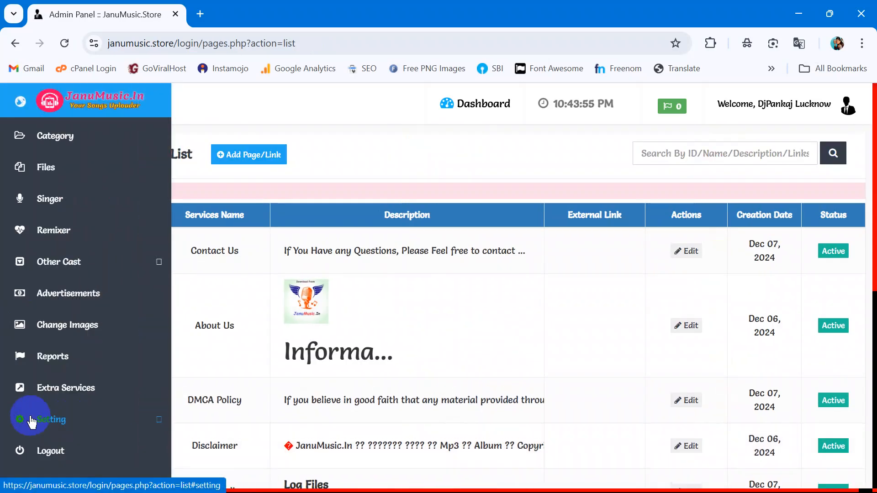
Step: In Backend Setting, change Record Per Page Limit from 10 to 5
left_click(59, 419)
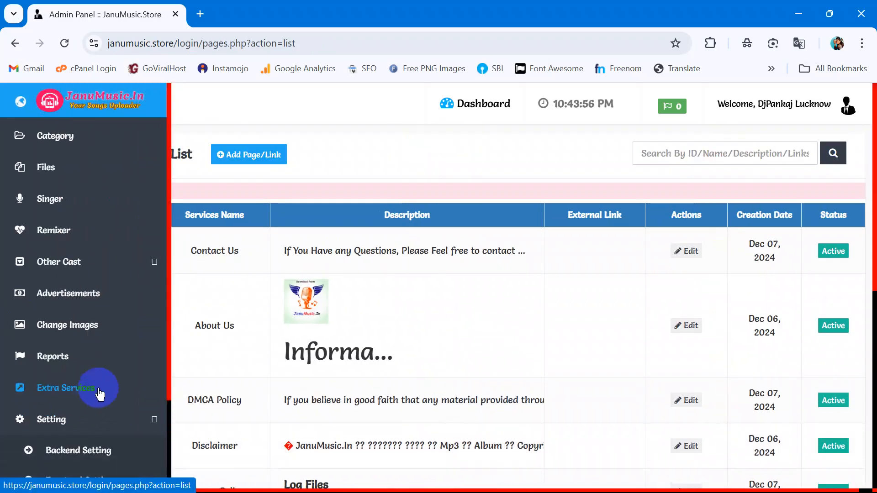
left_click(95, 452)
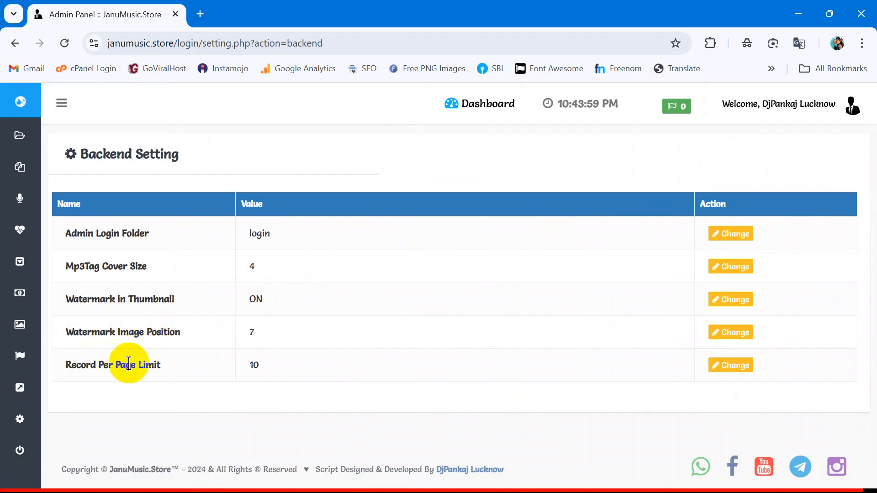
left_click(738, 366)
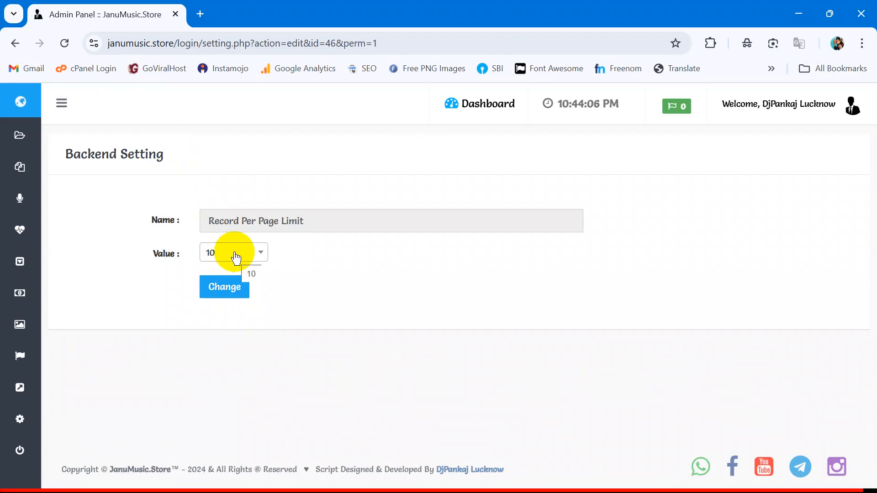
left_click(236, 258)
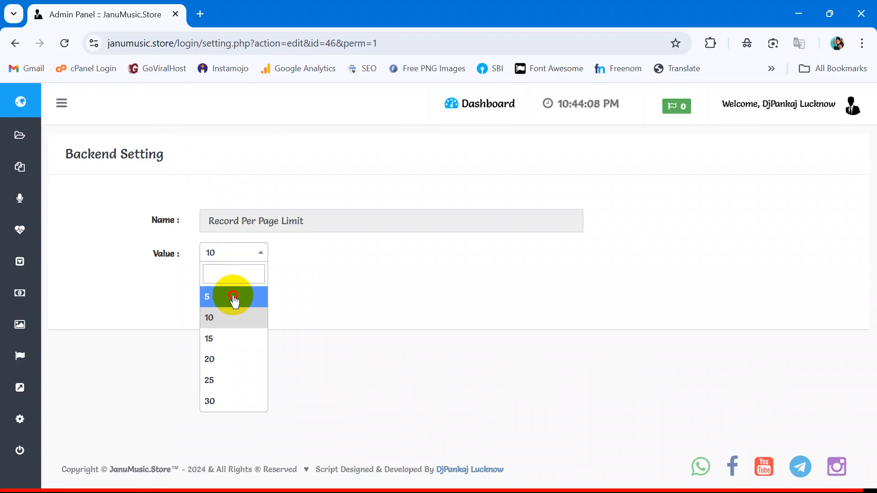
left_click(234, 298)
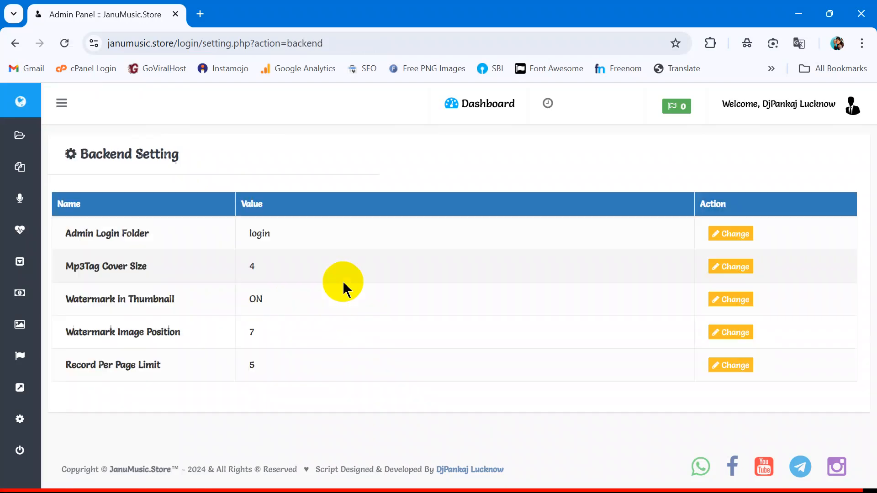
Step: Page through the Frontend Setting table from page 6 back to page 2
mouse_move(7, 357)
left_click(65, 415)
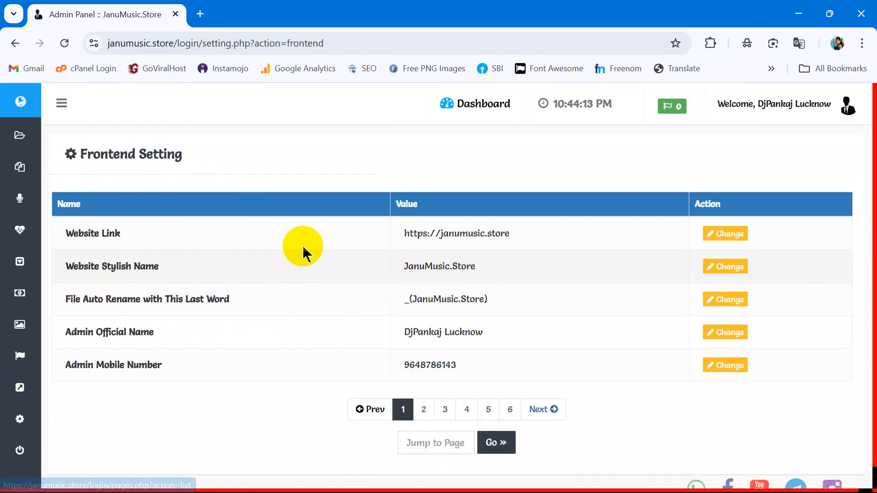
scroll(418, 319, "down", 1)
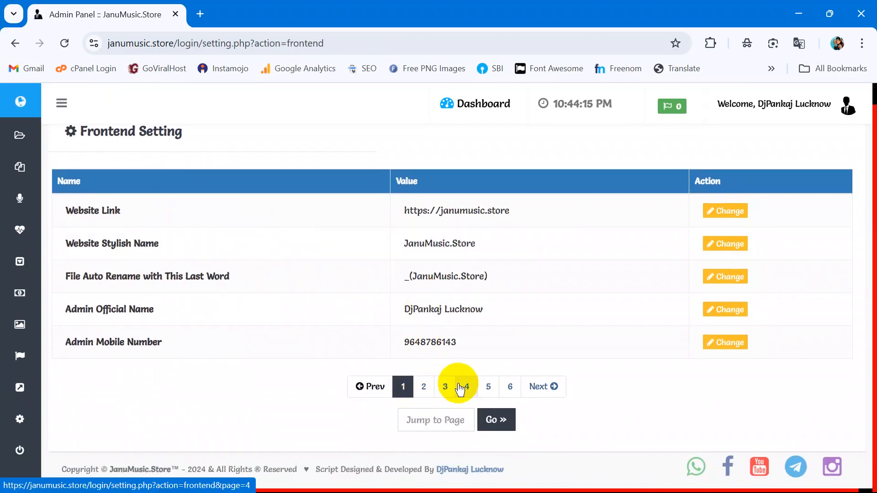
left_click(516, 391)
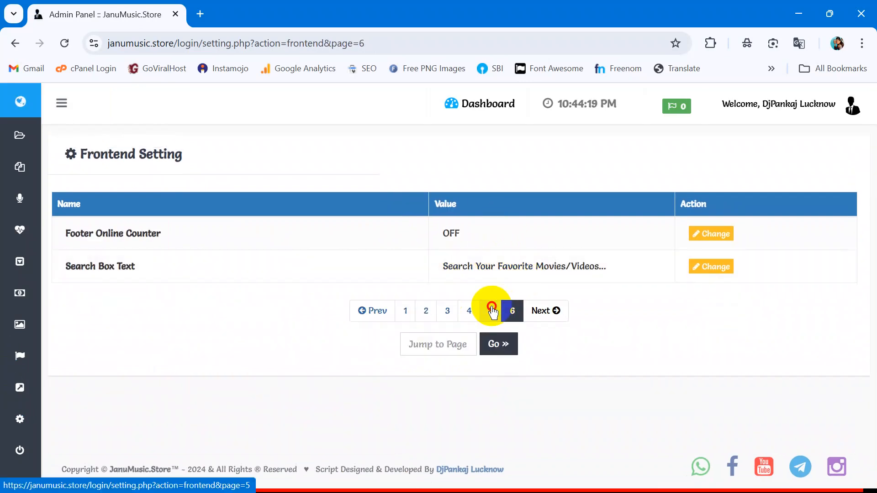
left_click(491, 310)
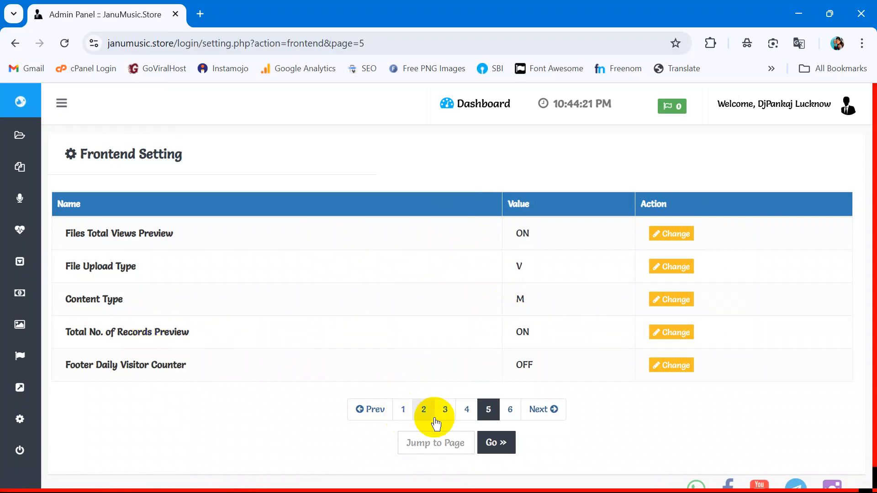
left_click(463, 410)
scroll(446, 294, "down", 1)
left_click(446, 386)
left_click(425, 386)
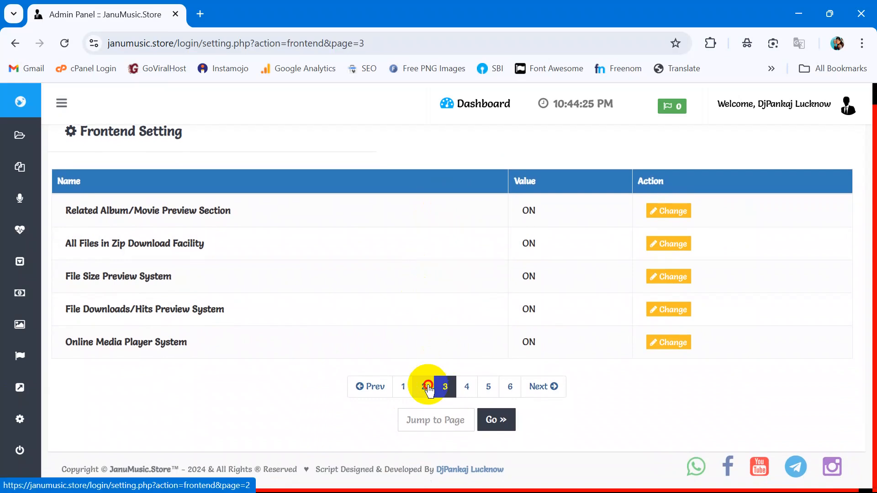
left_click(39, 415)
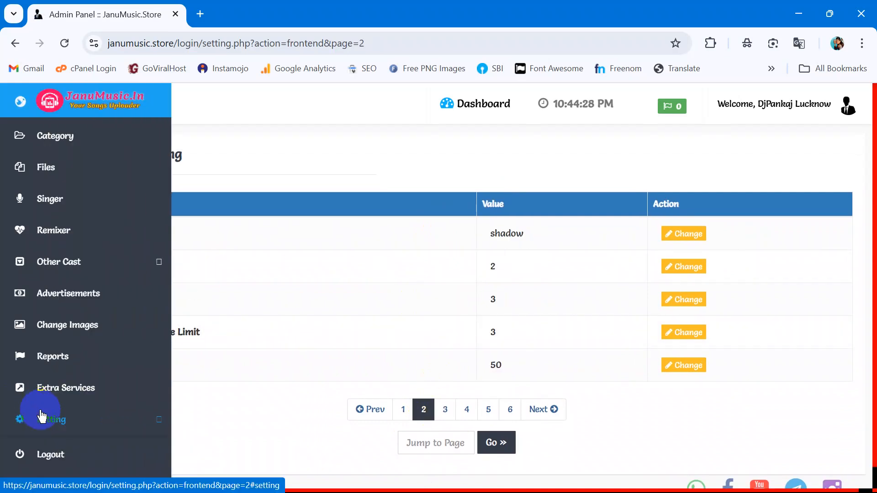
Step: In Backend Setting, set Record Per Page Limit back to 10
left_click(106, 450)
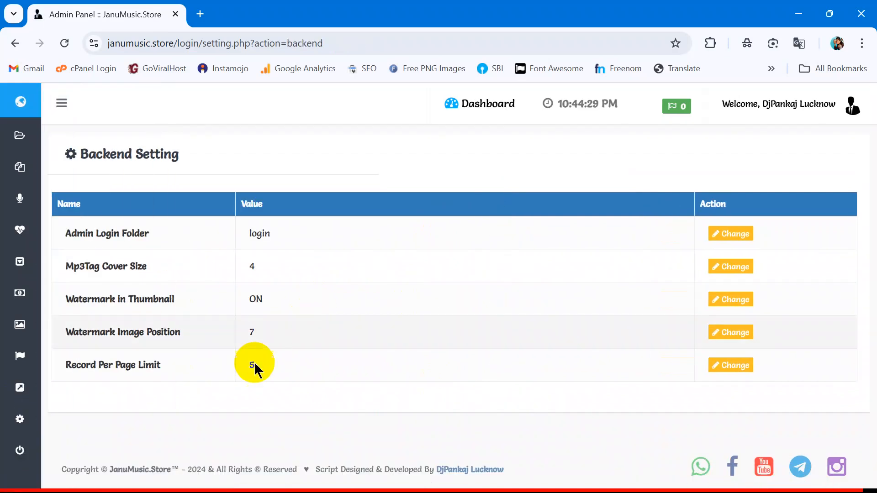
left_click(716, 366)
left_click(228, 251)
left_click(235, 315)
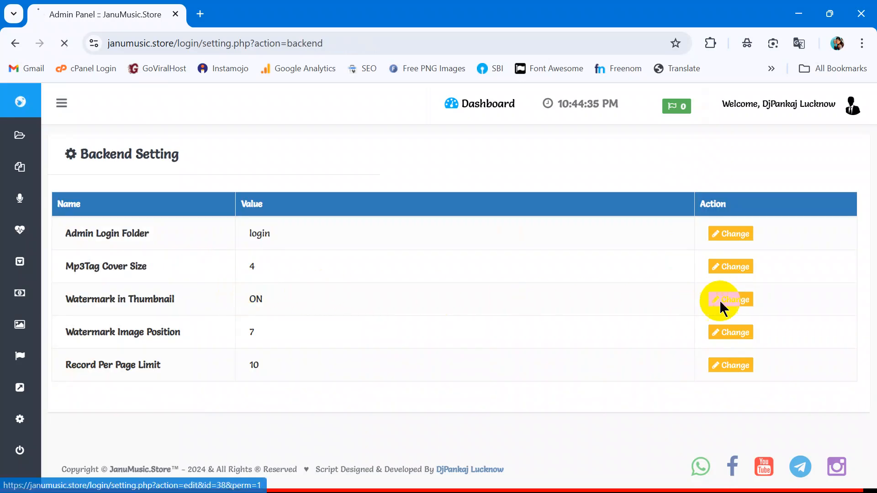
Step: Resubmit Watermark in Thumbnail as ON
left_click(721, 303)
left_click(247, 255)
left_click(244, 295)
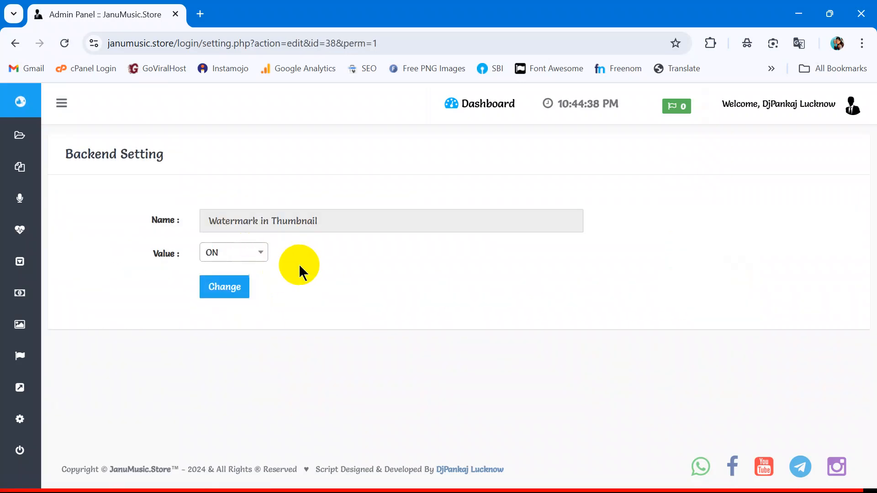
left_click(207, 286)
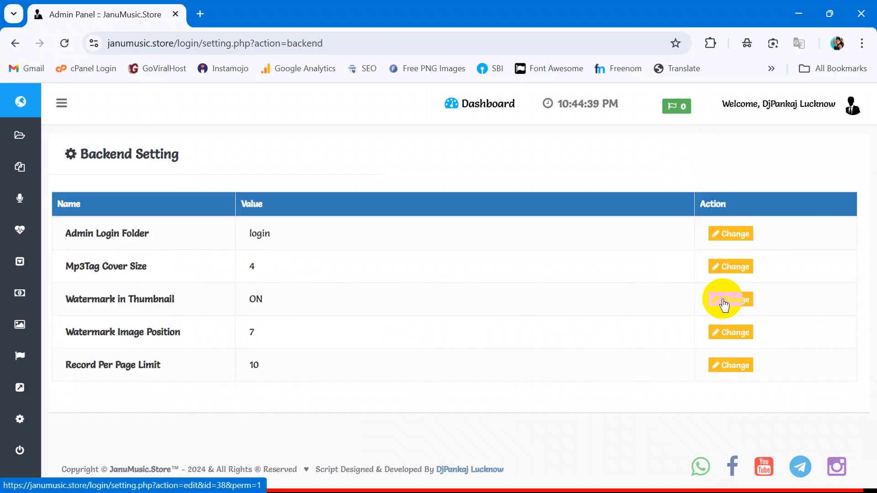
Step: Set Watermark Image Position to Middle Center and save it
left_click(727, 339)
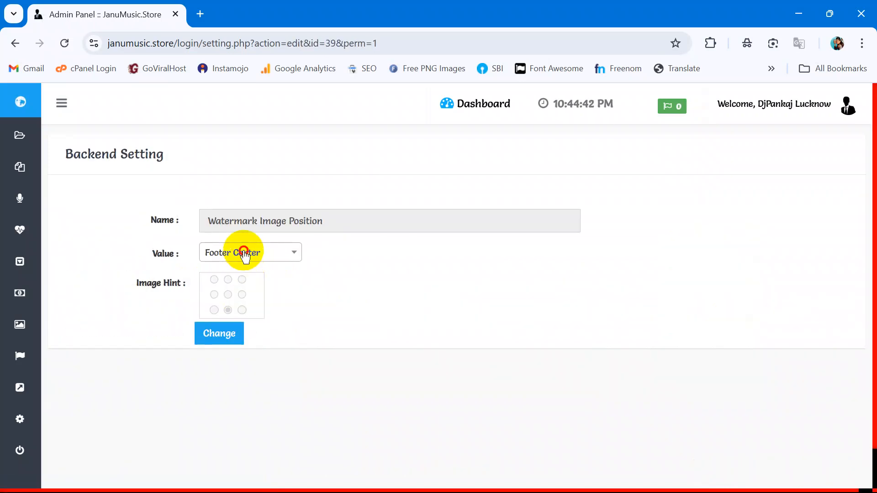
left_click(244, 254)
left_click(231, 380)
left_click(221, 333)
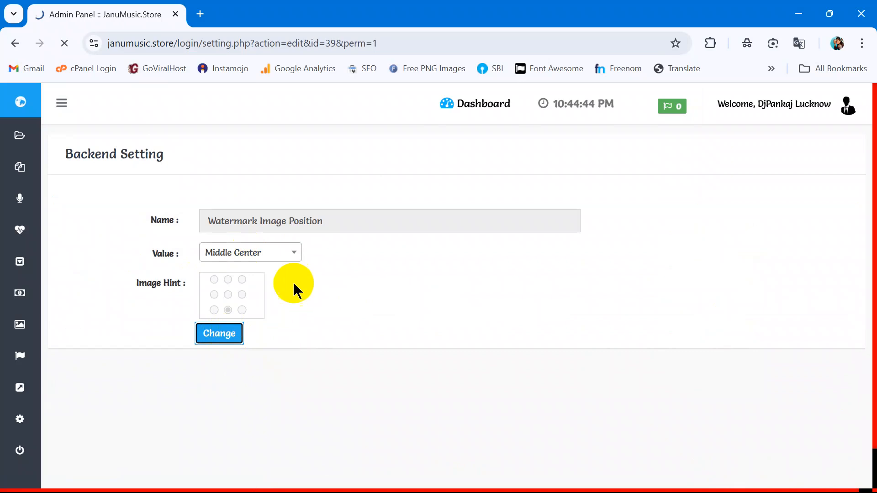